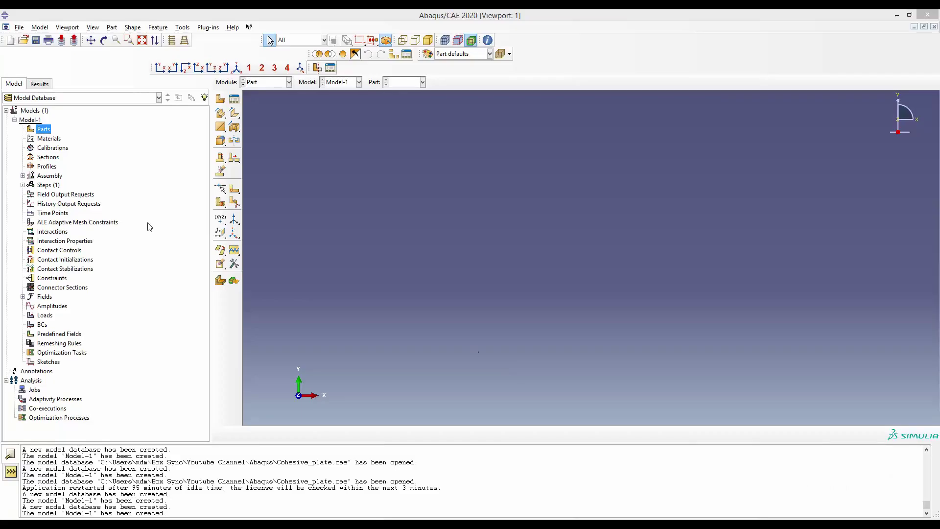
Start a new part sketch and draw the plate rectangle.
double_click(41, 131)
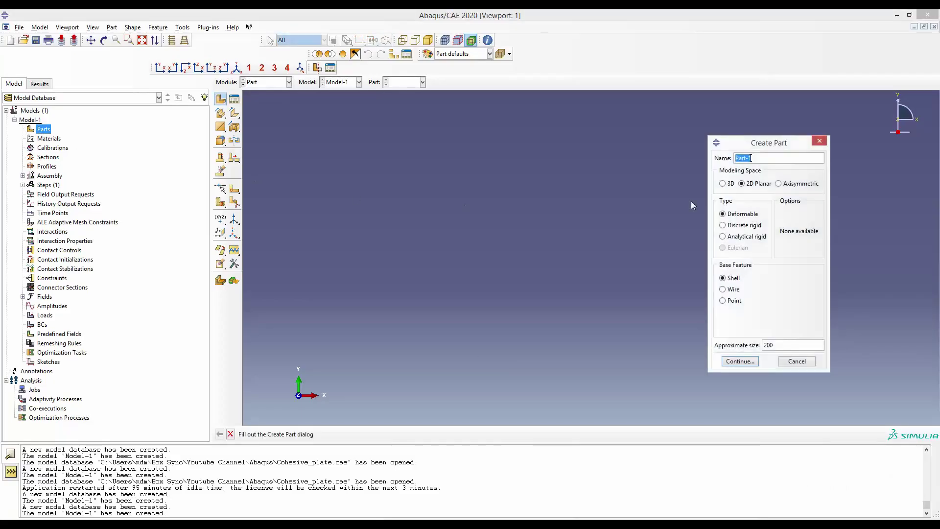
left_click(739, 360)
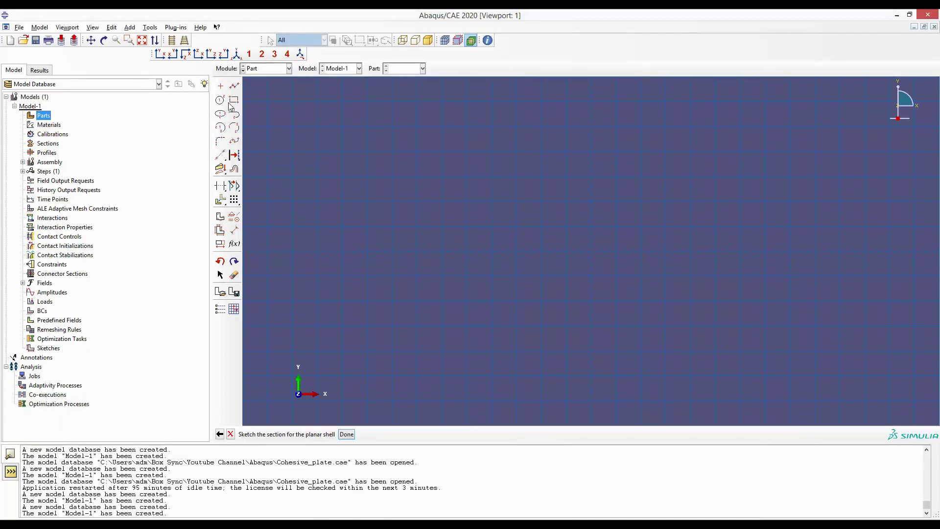
left_click(590, 251)
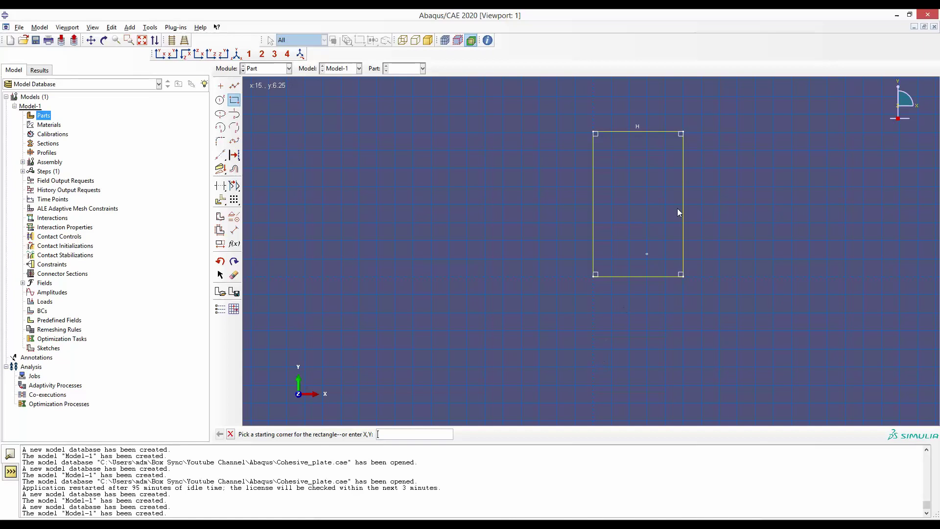
left_click(674, 132)
Draw a short horizontal line from the left edge and dimension its length to 5.
left_click(234, 86)
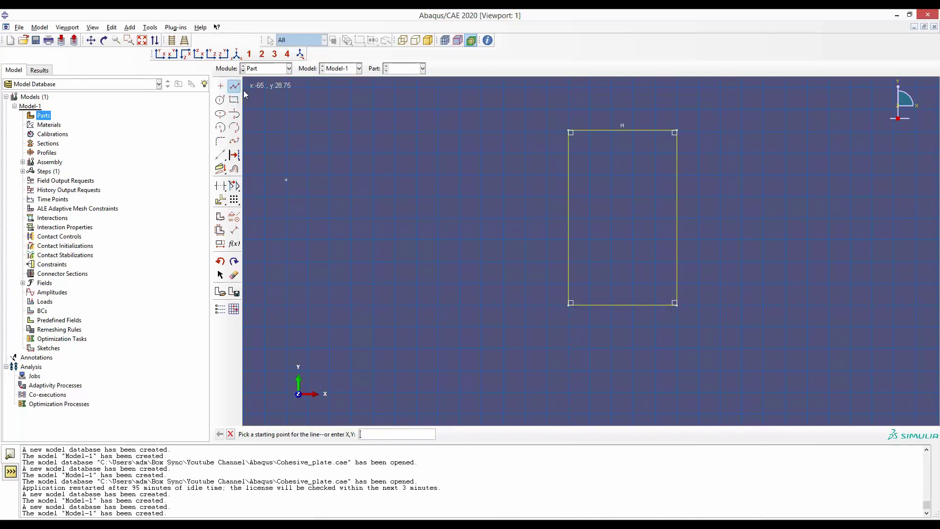
left_click(591, 178)
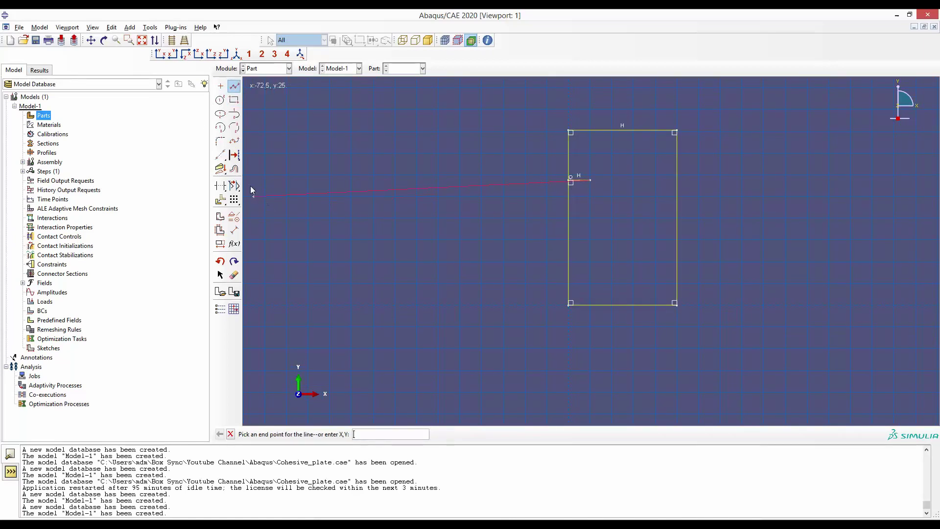
left_click(234, 230)
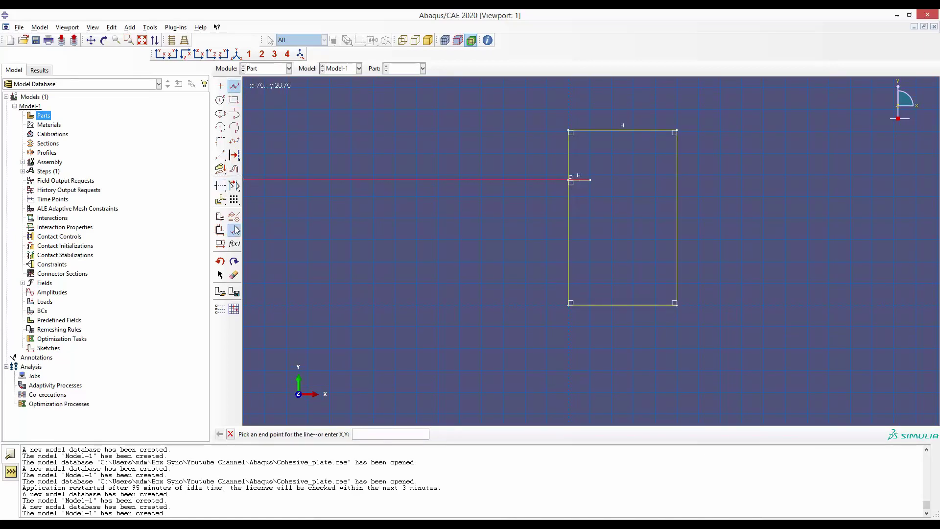
left_click(571, 180)
left_click(579, 116)
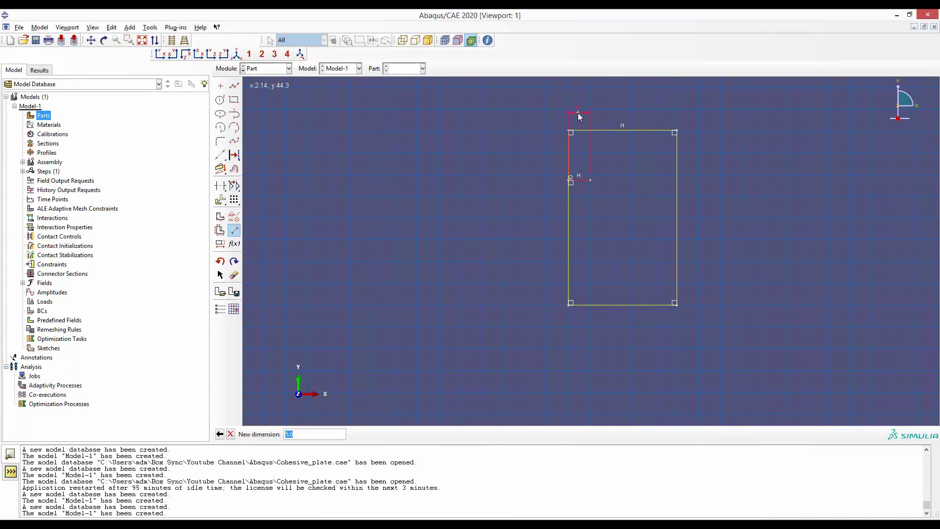
type("5")
key("Return")
Add a second short line on the left edge, also dimensioned to length 5.
left_click(234, 85)
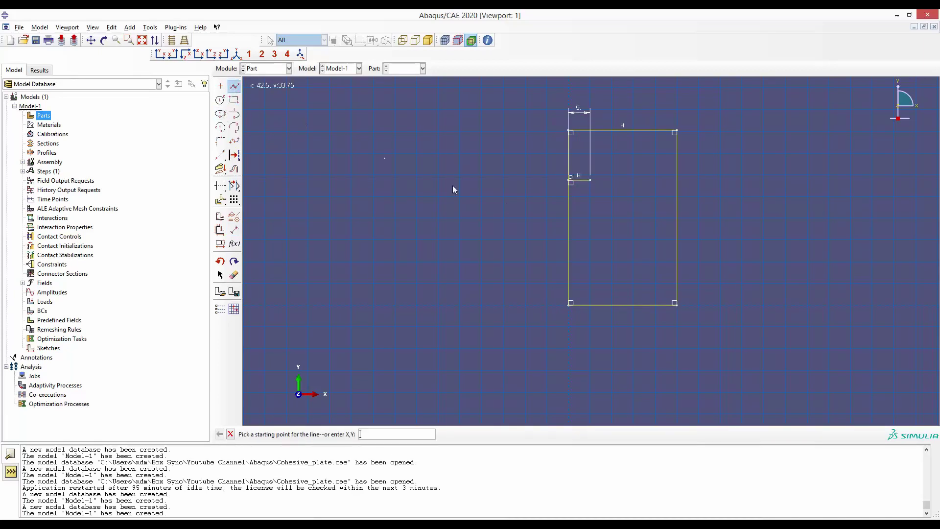
left_click(570, 229)
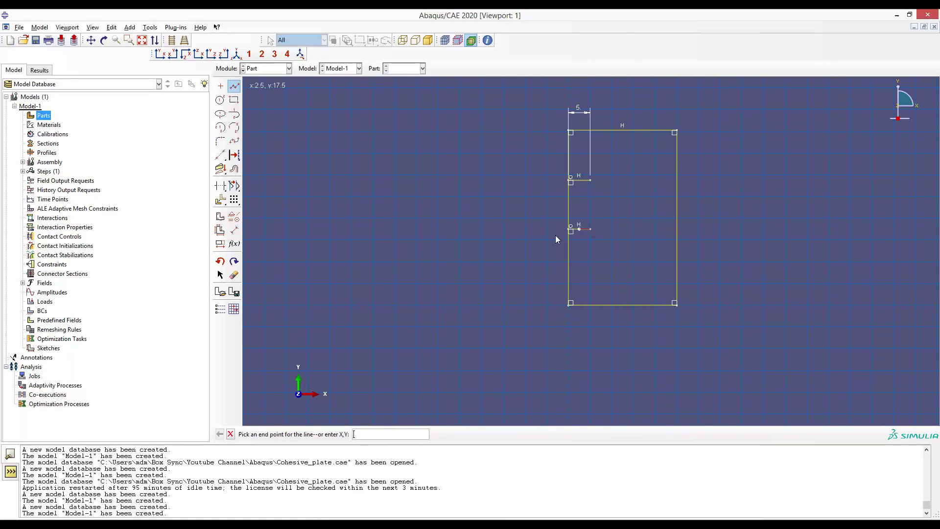
left_click(234, 230)
left_click(579, 229)
left_click(578, 354)
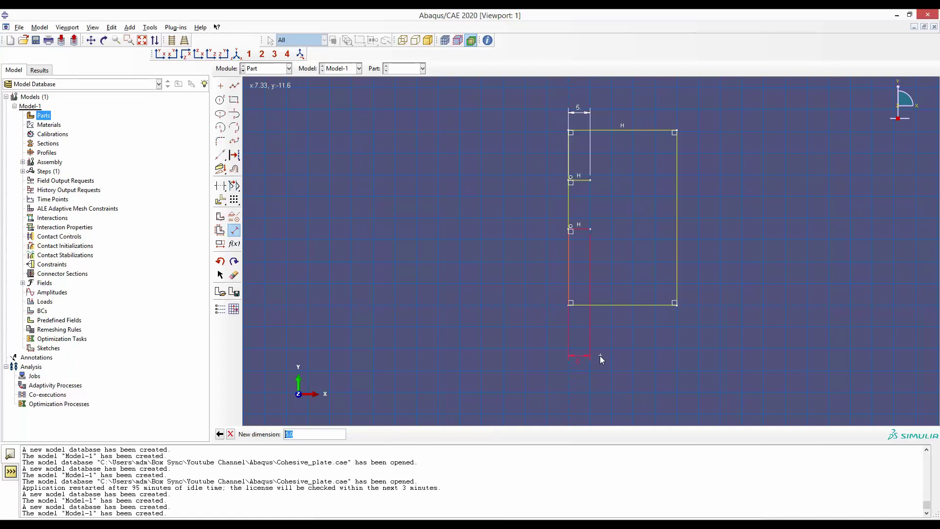
key("Return")
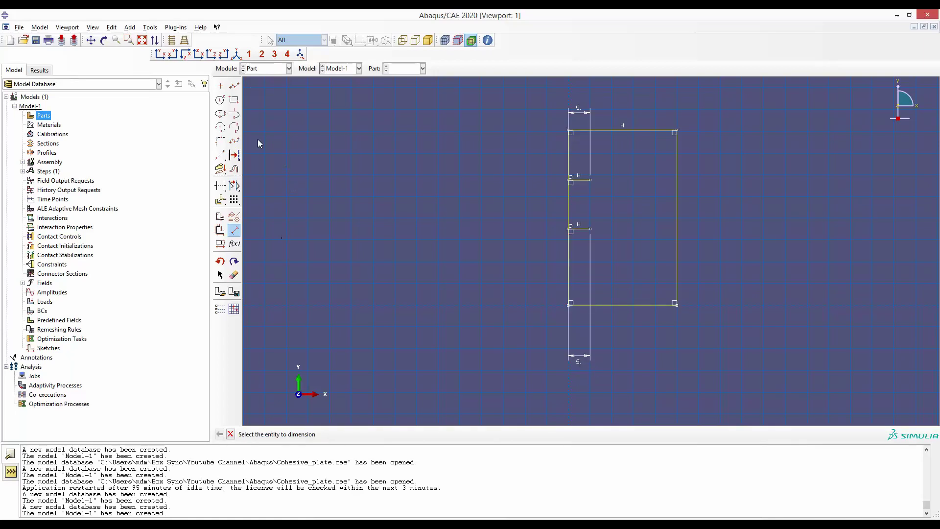
Dimension the lower line 20 above the bottom edge and the upper line 20 below the top.
left_click(582, 305)
left_click(583, 230)
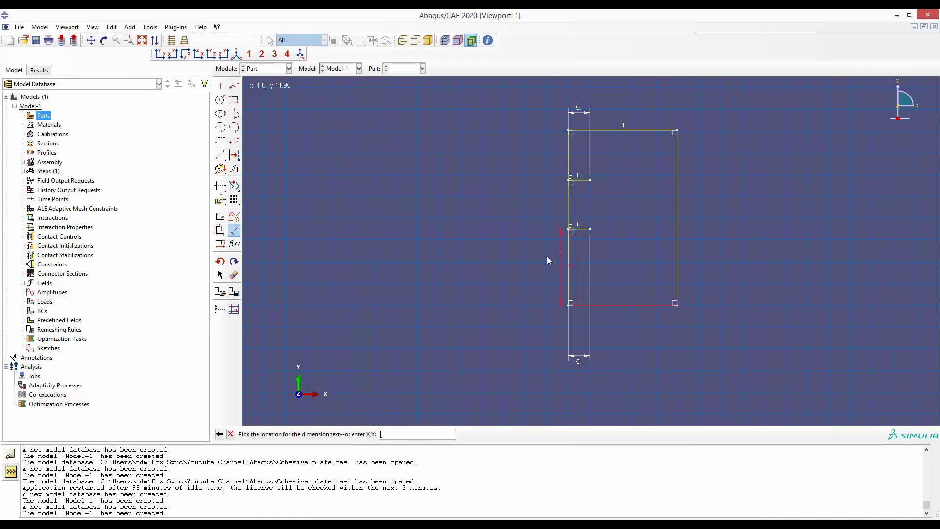
left_click(529, 262)
type("20")
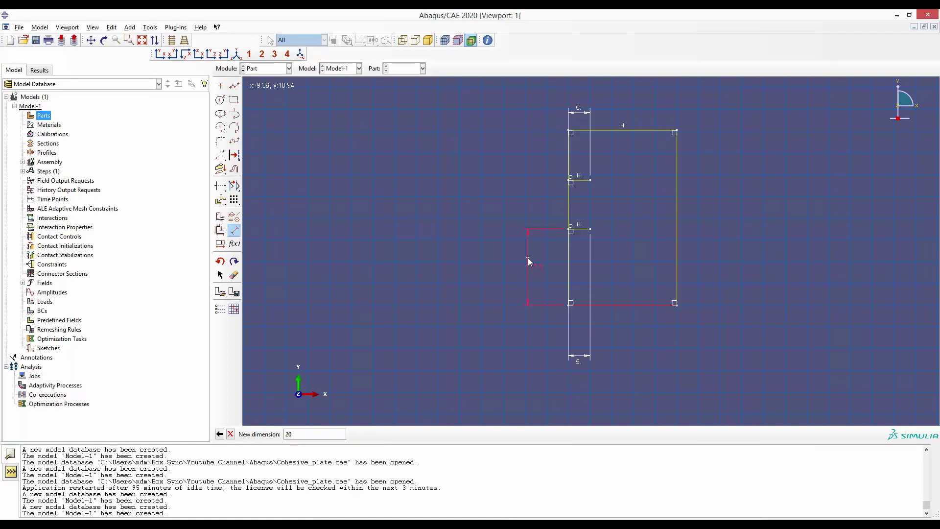
key("Return")
left_click(581, 180)
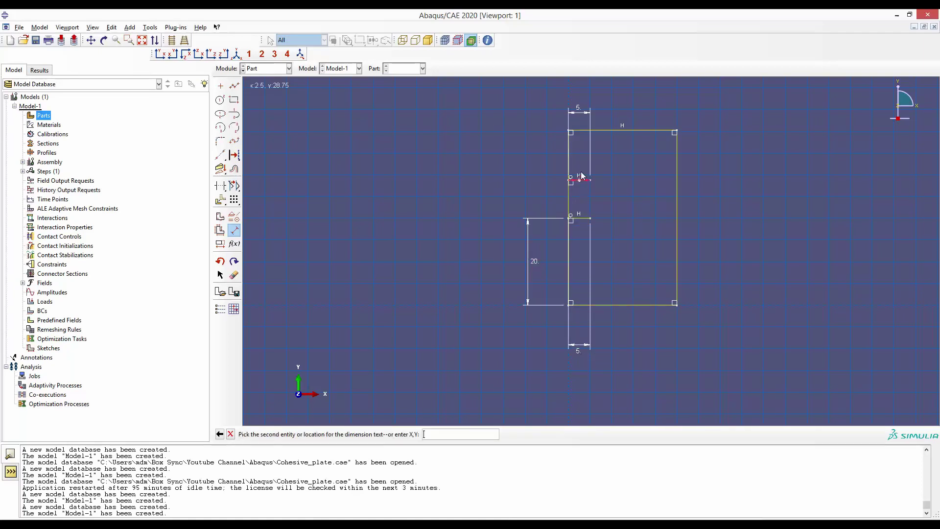
left_click(582, 131)
left_click(521, 150)
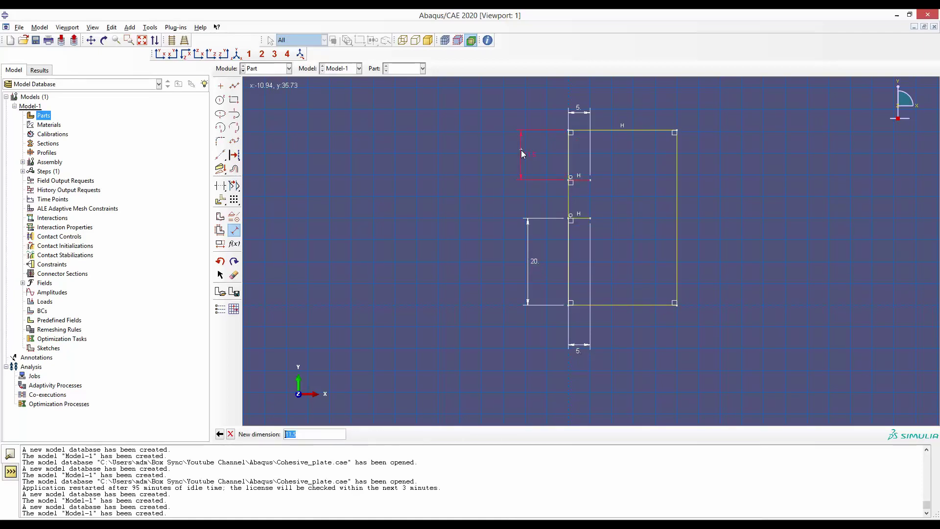
type("20")
key("Return")
Zoom in, trim the slit's stray segments, and finish the sketch as a planar shell part.
scroll(587, 220, "up", 8)
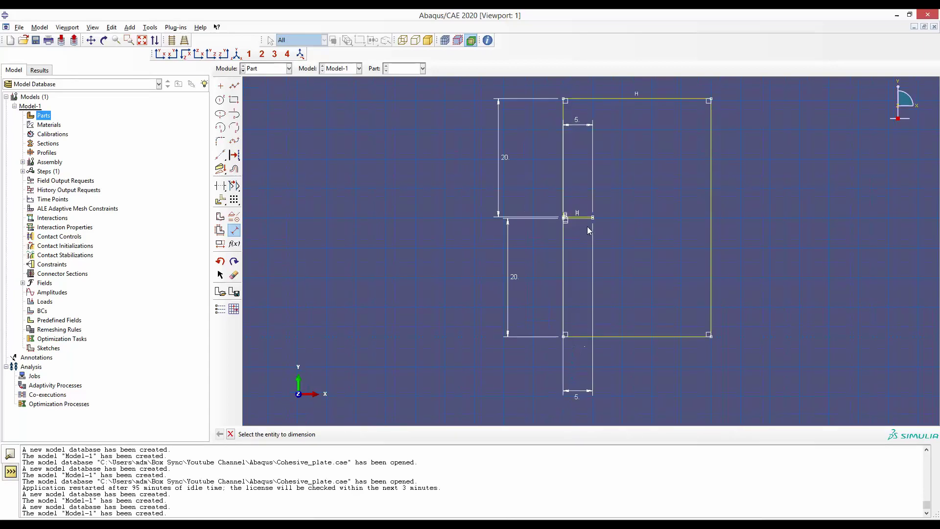
scroll(582, 220, "up", 3)
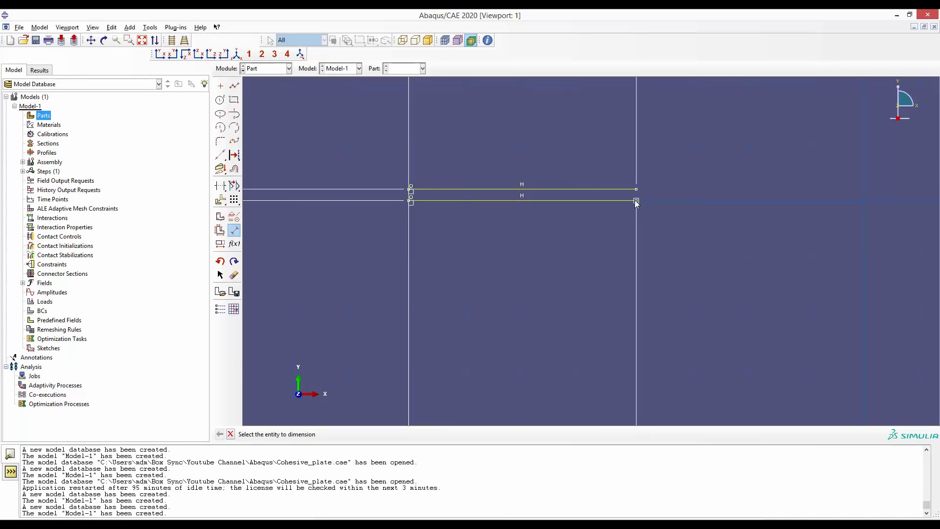
left_click(234, 86)
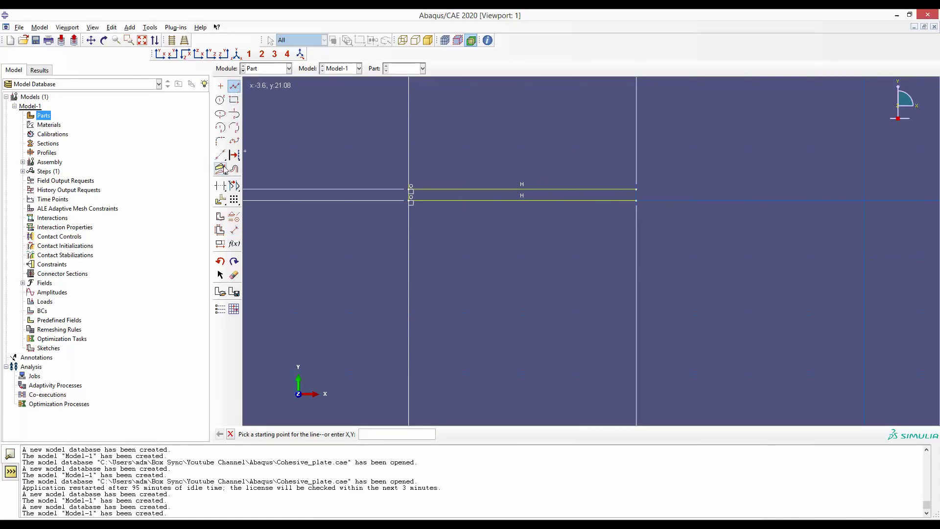
left_click(220, 185)
scroll(409, 197, "up", 2)
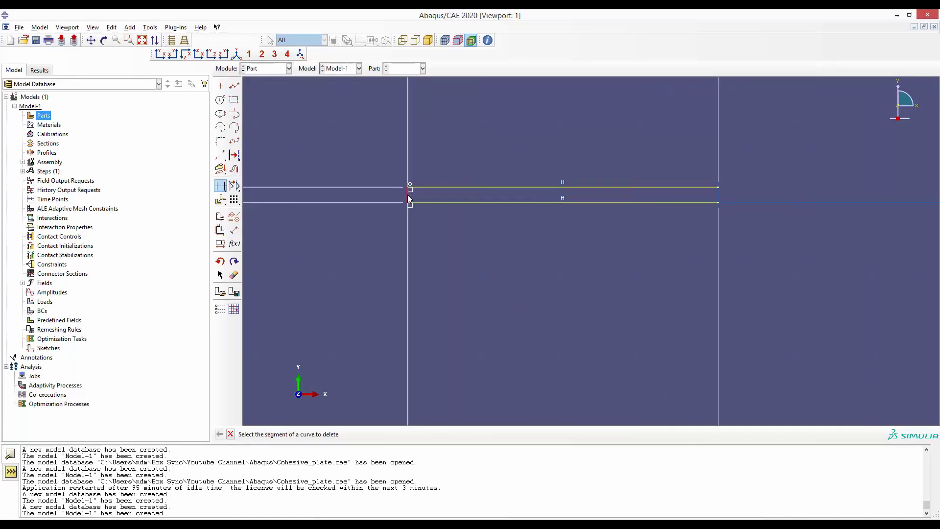
left_click(234, 86)
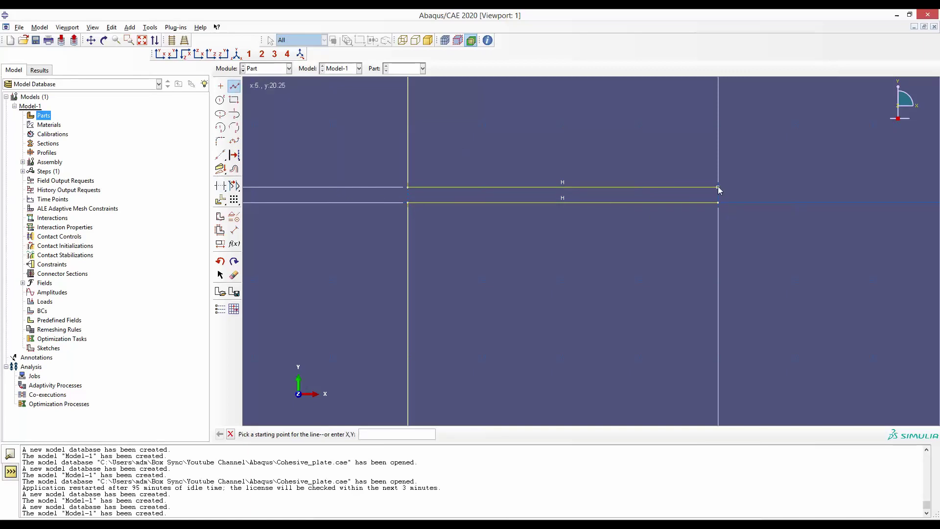
left_click(718, 202)
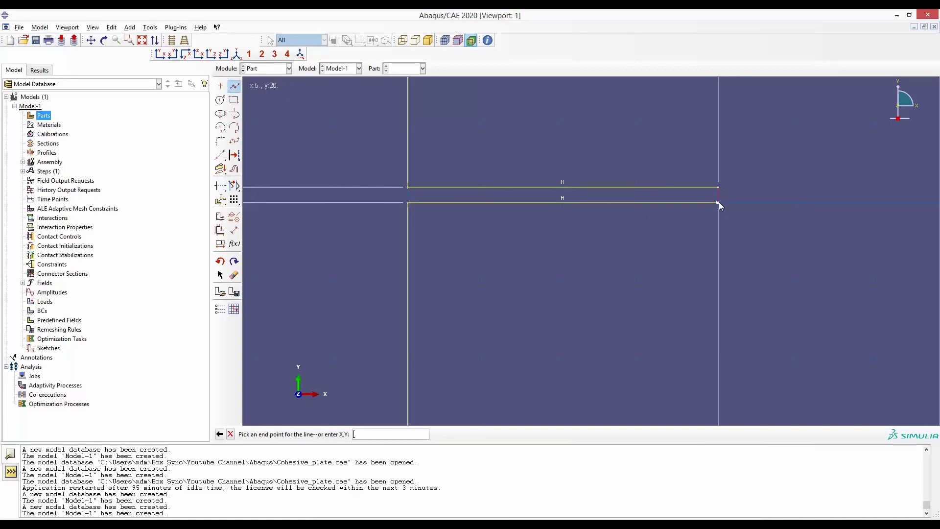
left_click(230, 434)
left_click(347, 434)
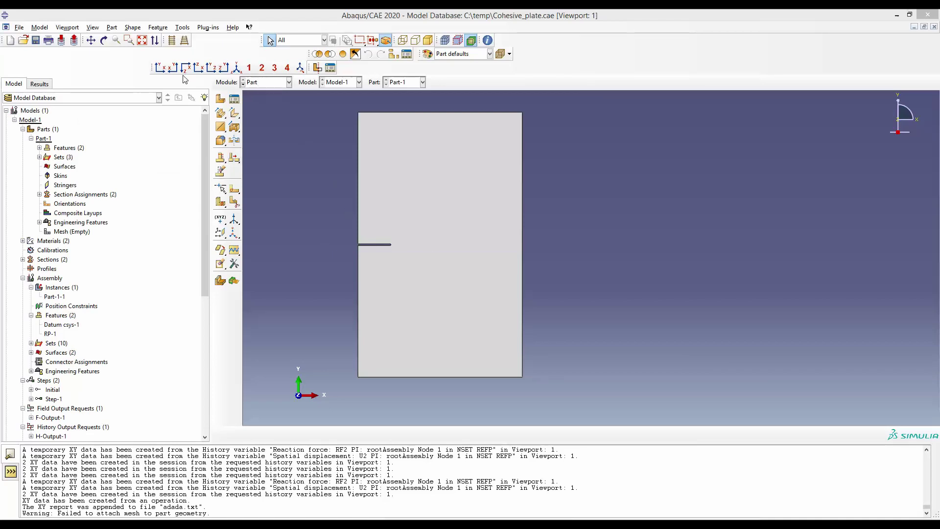
Partition the plate face with a sketched horizontal line from the notch tip to the right edge.
left_click(182, 28)
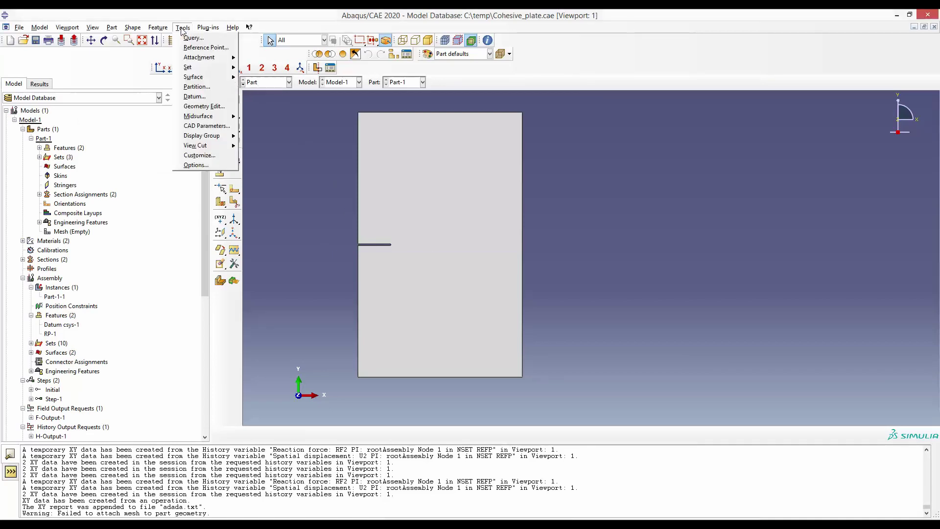
left_click(196, 86)
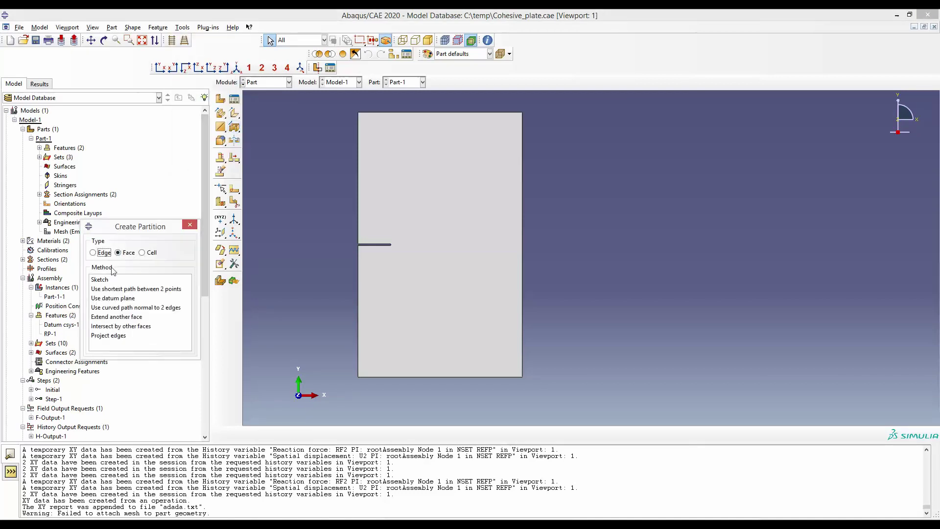
left_click(101, 279)
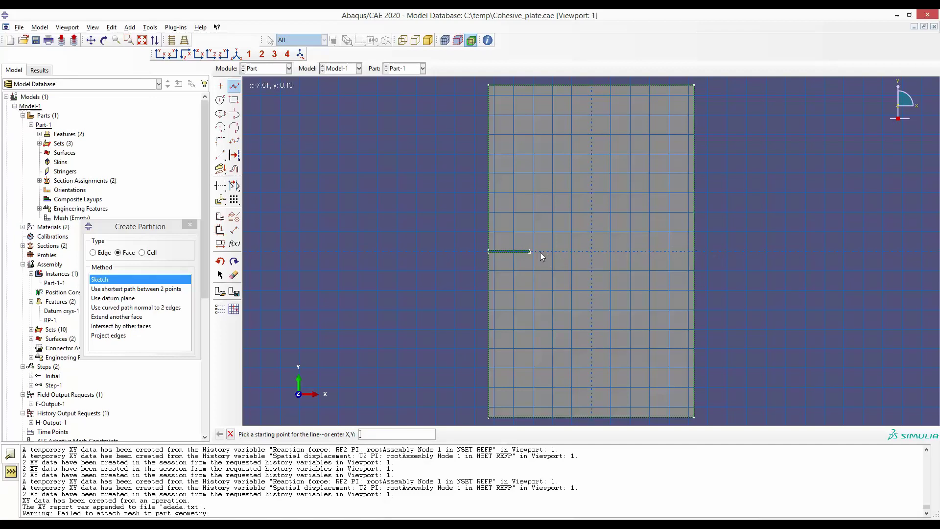
middle_click(403, 243)
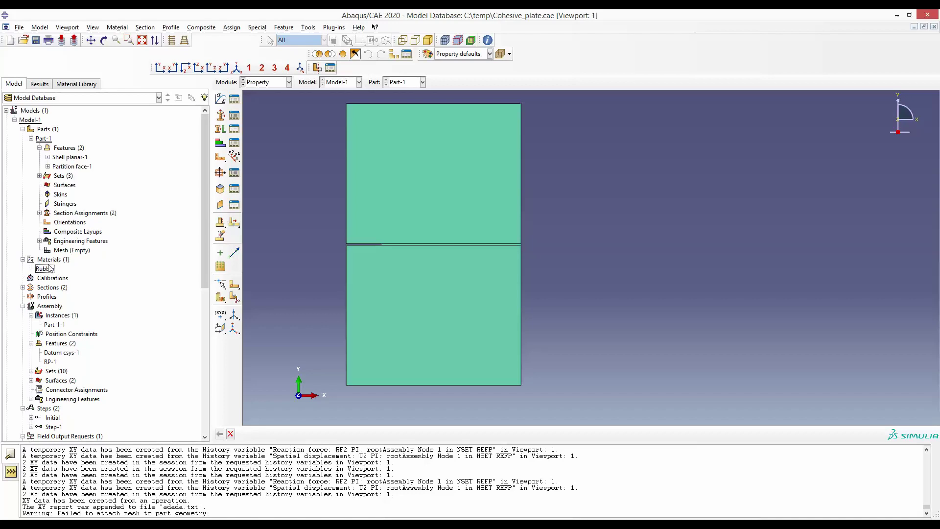
Create a new material named coh and add an Elastic behaviour.
double_click(48, 260)
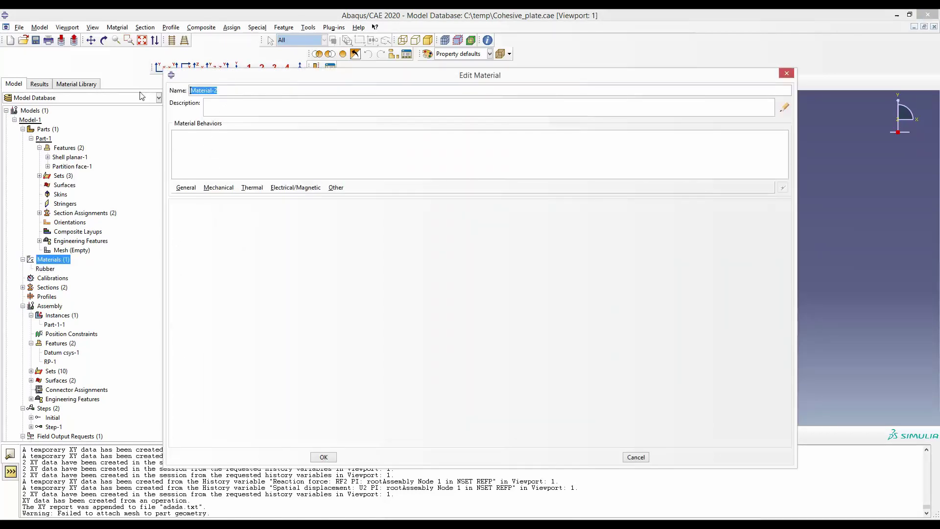
type("coh")
left_click(218, 187)
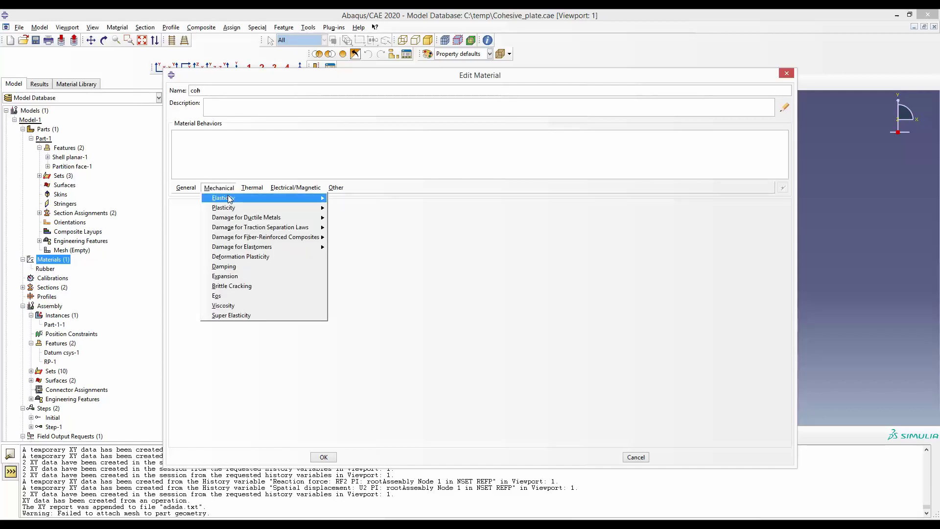
mouse_move(229, 199)
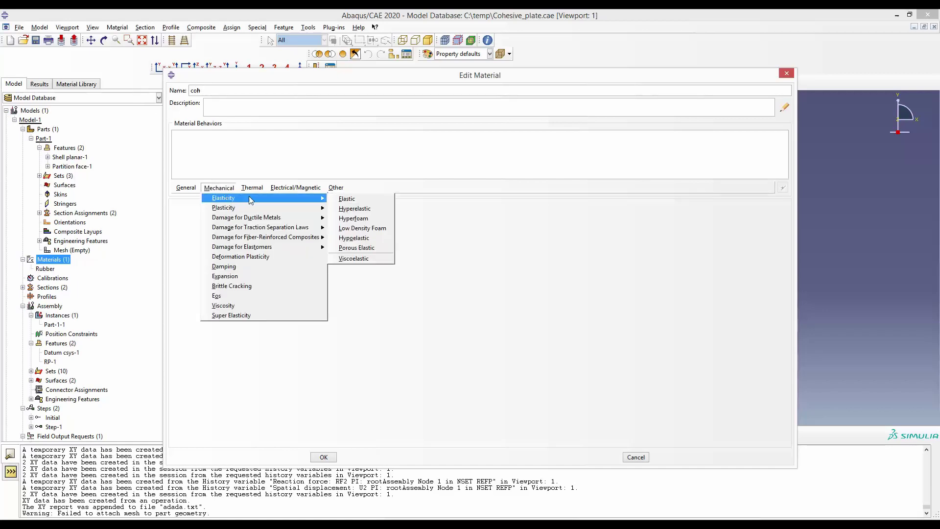
left_click(345, 199)
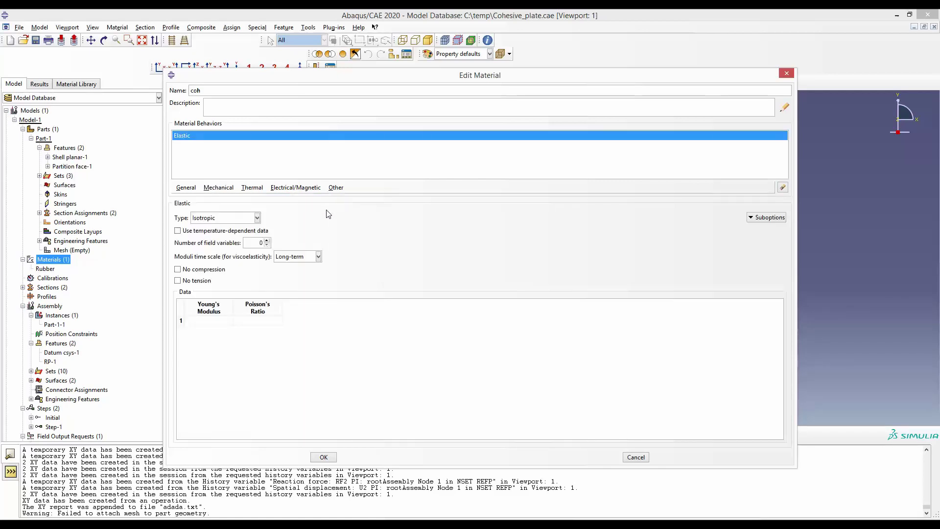
Set the elasticity type to Traction with E/Enn, G1/Ess and G2/Ett all 10000.
left_click(256, 218)
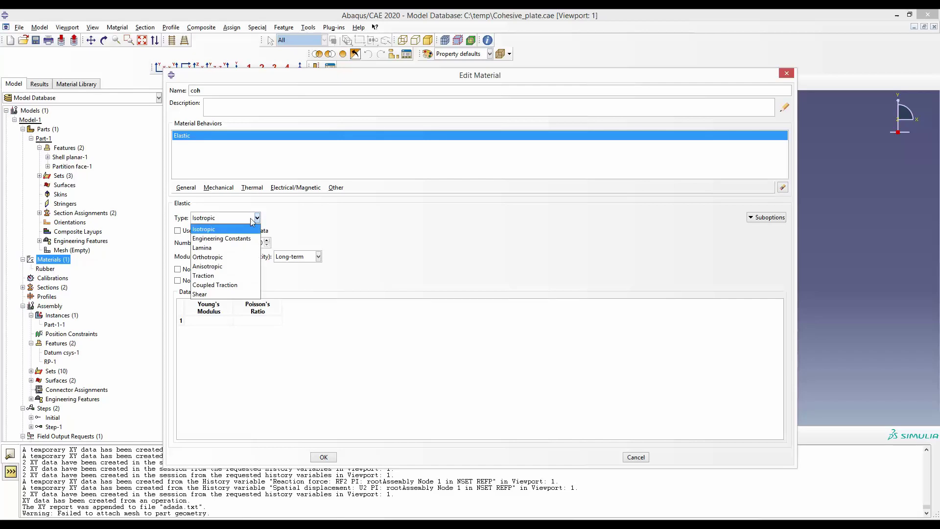
left_click(220, 277)
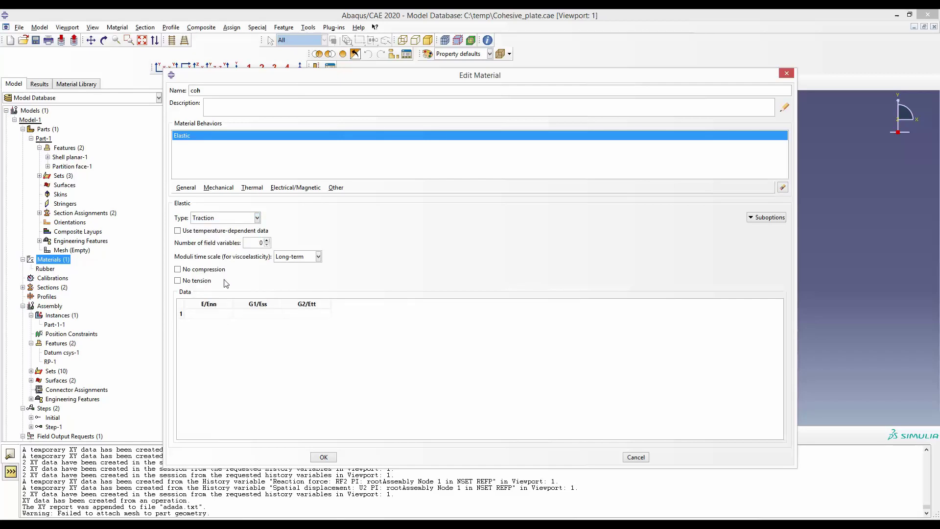
left_click(209, 316)
key("Tab")
key("Tab")
left_click(213, 316)
type("10000")
left_click(253, 317)
type("10000")
left_click(301, 314)
type("10000")
left_click(291, 364)
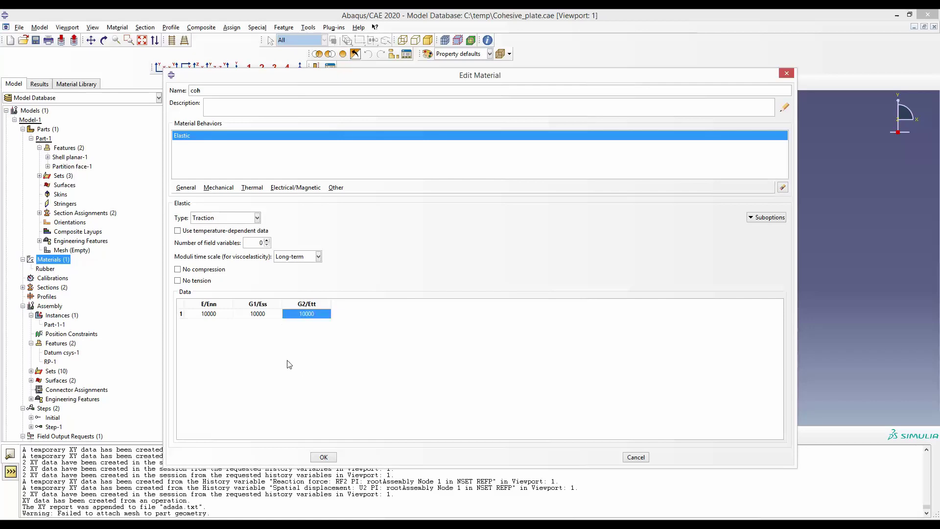
Navigate Mechanical to Damage for Traction Separation Laws > Quads Damage.
left_click(220, 189)
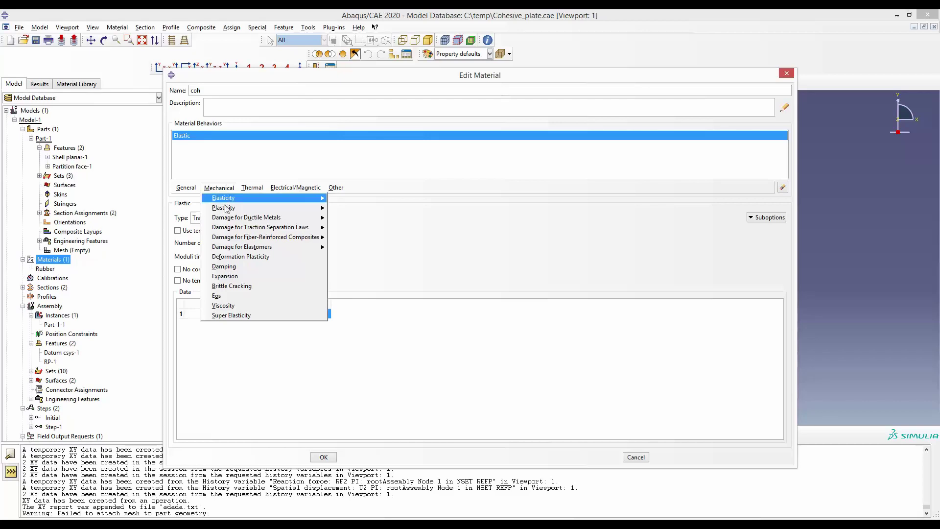
mouse_move(277, 229)
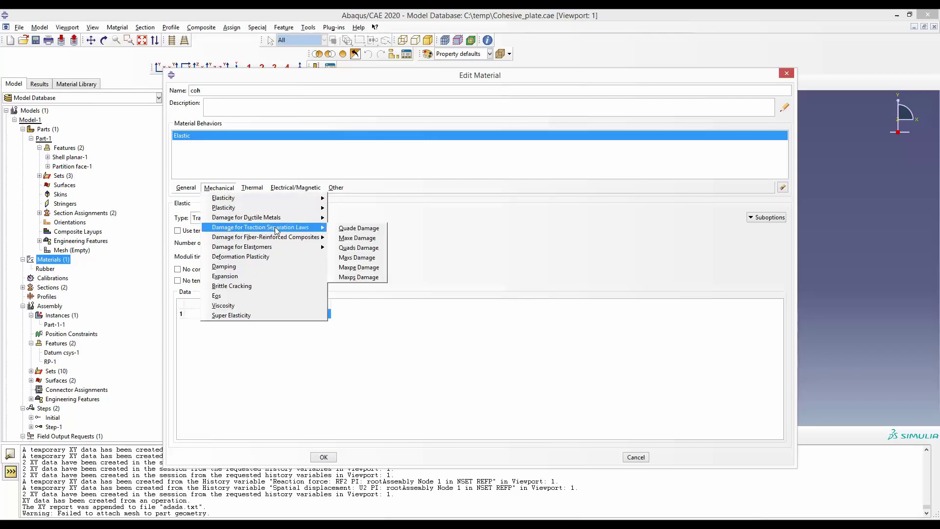
Add Quads Damage with 0.1 nominal stress for normal-only, first and second directions.
left_click(356, 252)
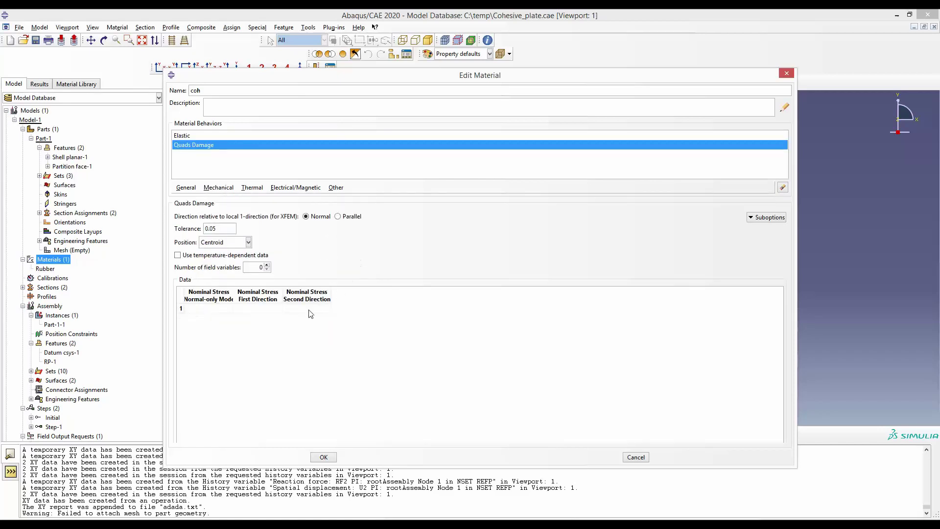
left_click(204, 309)
type("0.1")
left_click(263, 308)
left_click(297, 307)
Add energy-based Damage Evolution with fracture energy 0.005 and Mode-Independent mixed mode behaviour.
left_click(752, 221)
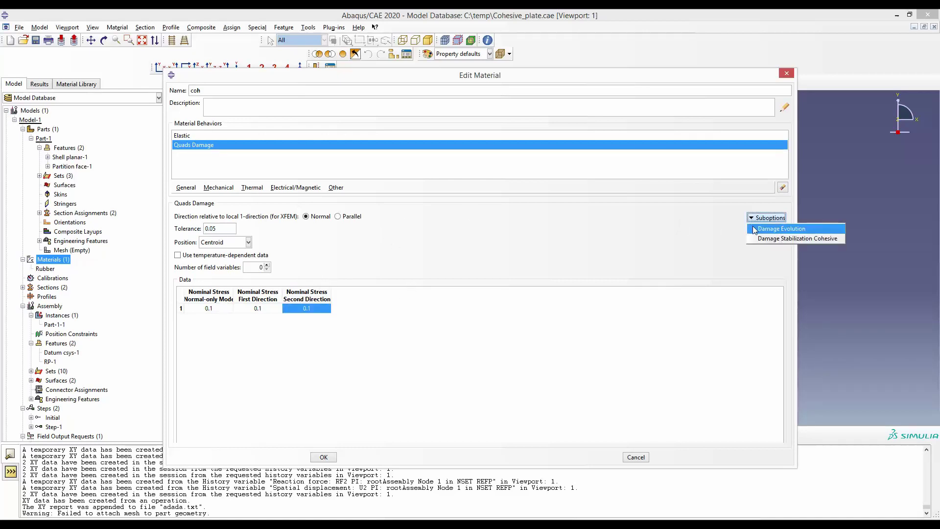
left_click(779, 230)
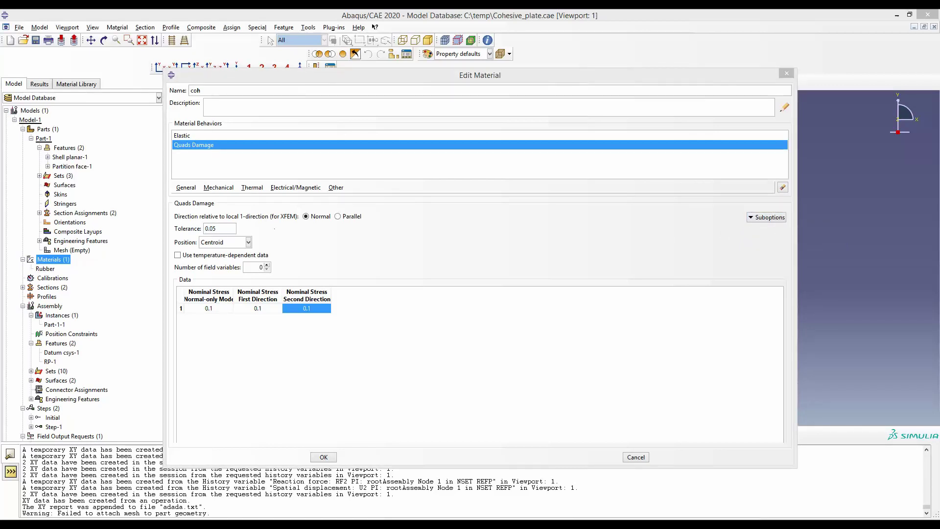
left_click_drag(147, 179, 511, 165)
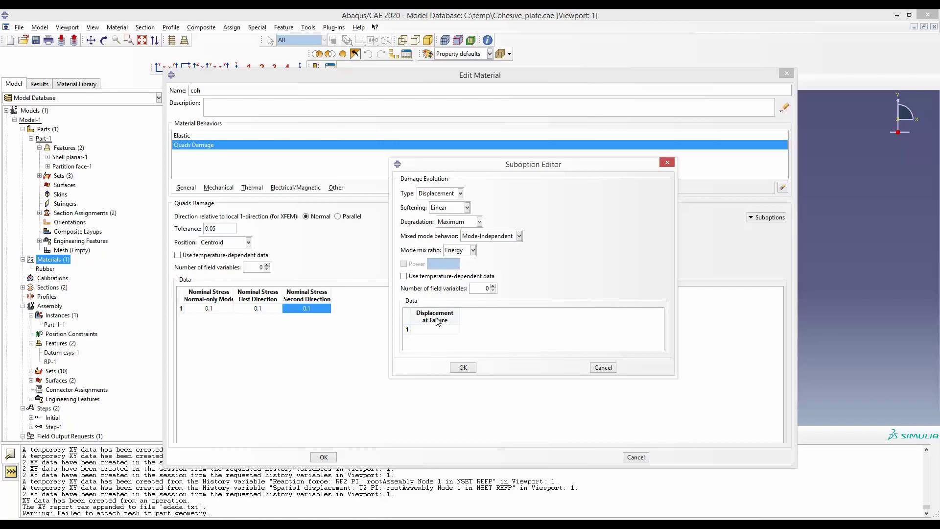
left_click(460, 193)
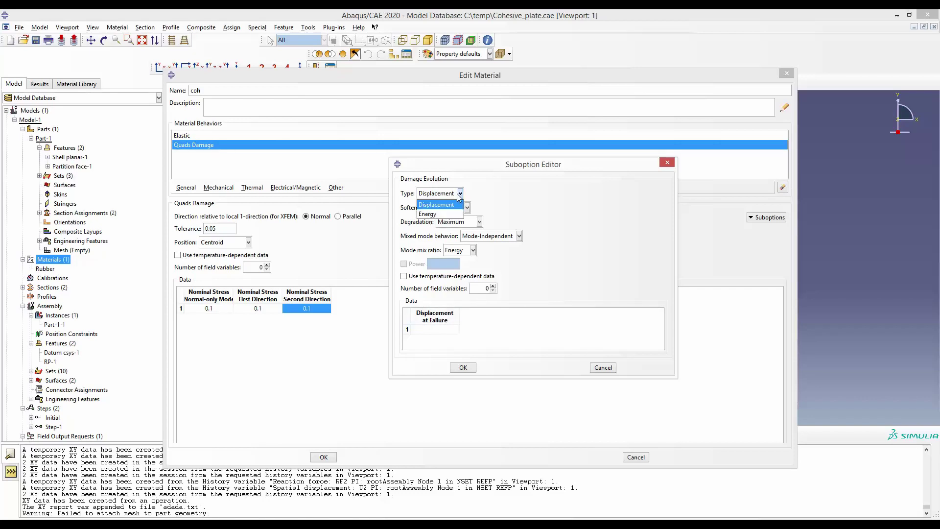
left_click(433, 214)
left_click(435, 329)
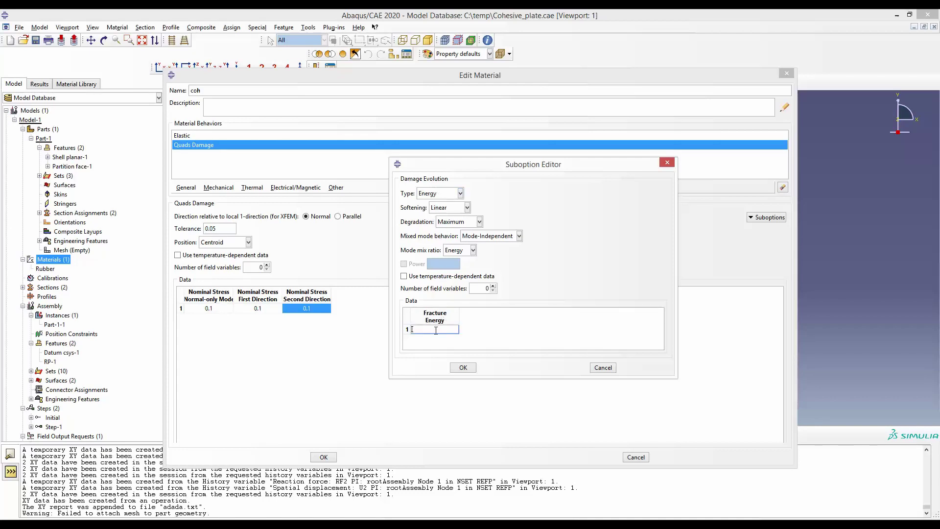
type("0.005")
key("Return")
key("Return")
left_click(519, 236)
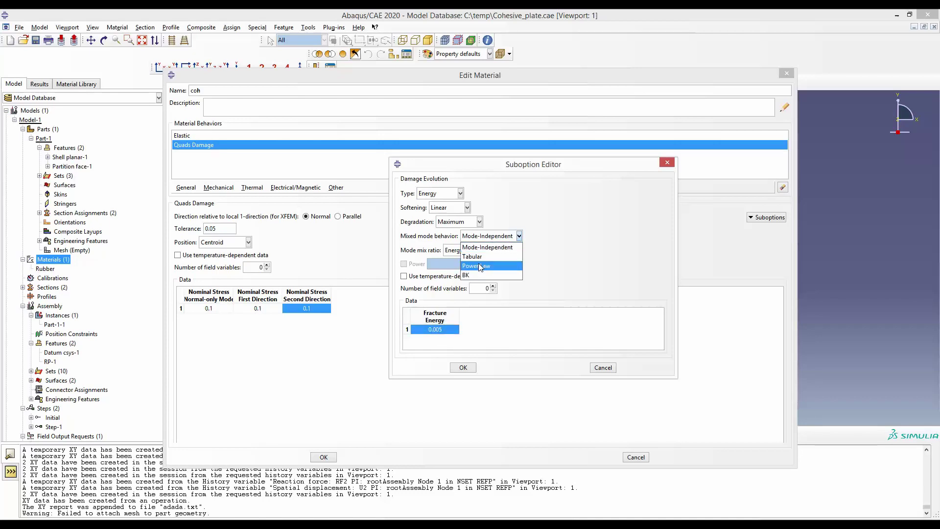
left_click(482, 248)
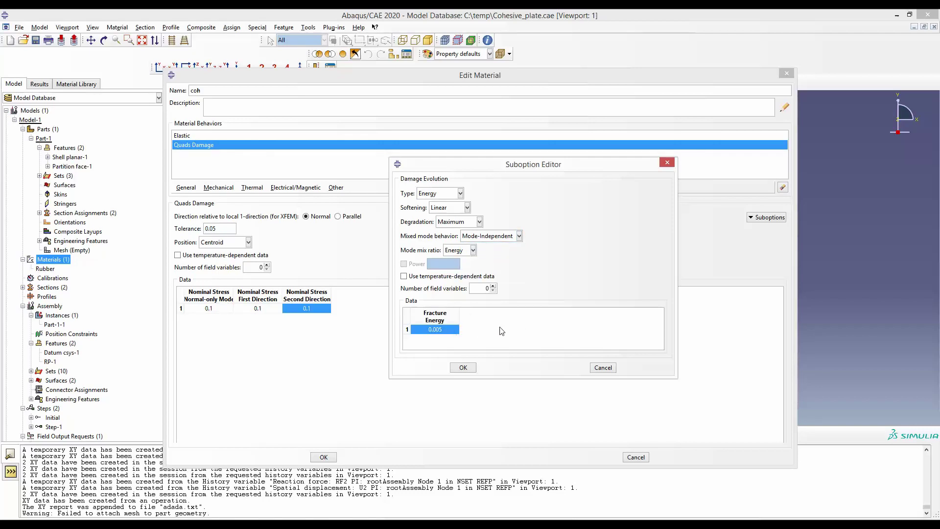
left_click(463, 367)
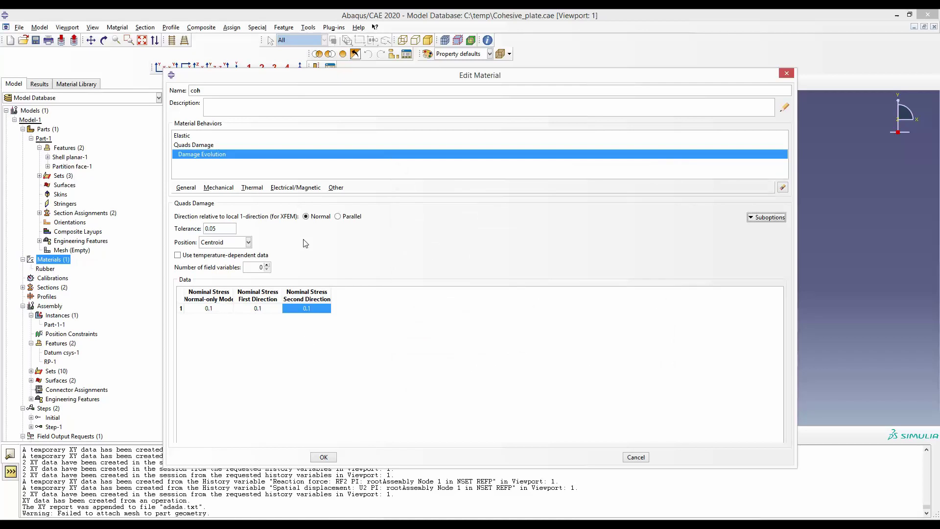
Save the coh material and review the Rubber material without changes.
left_click(325, 457)
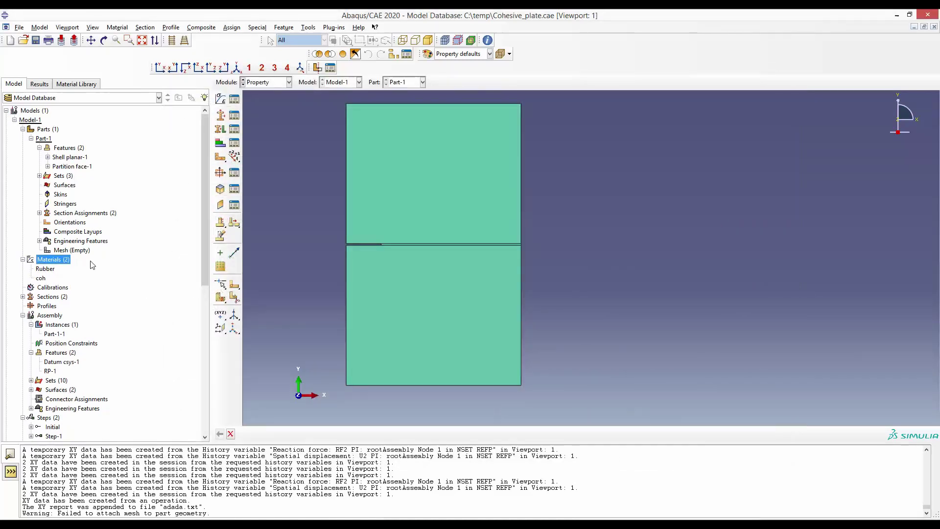
left_click(43, 272)
double_click(44, 271)
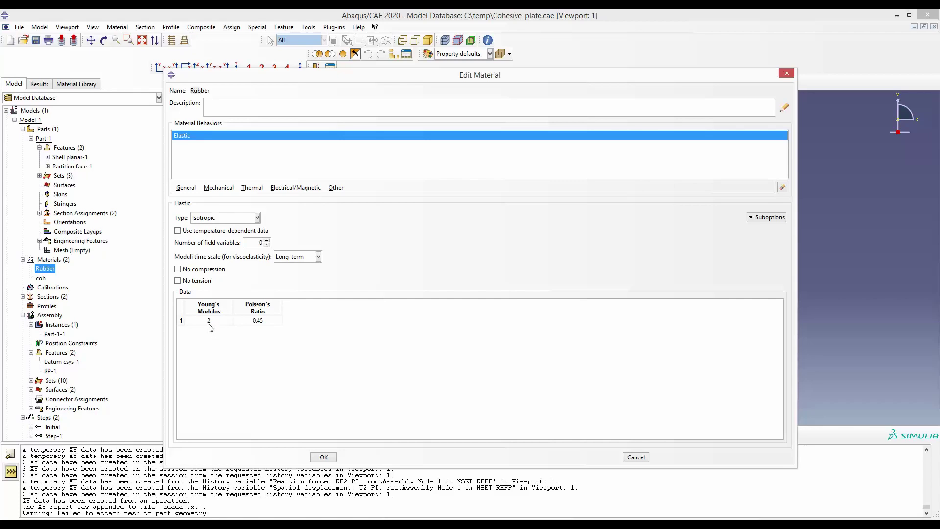
left_click(323, 456)
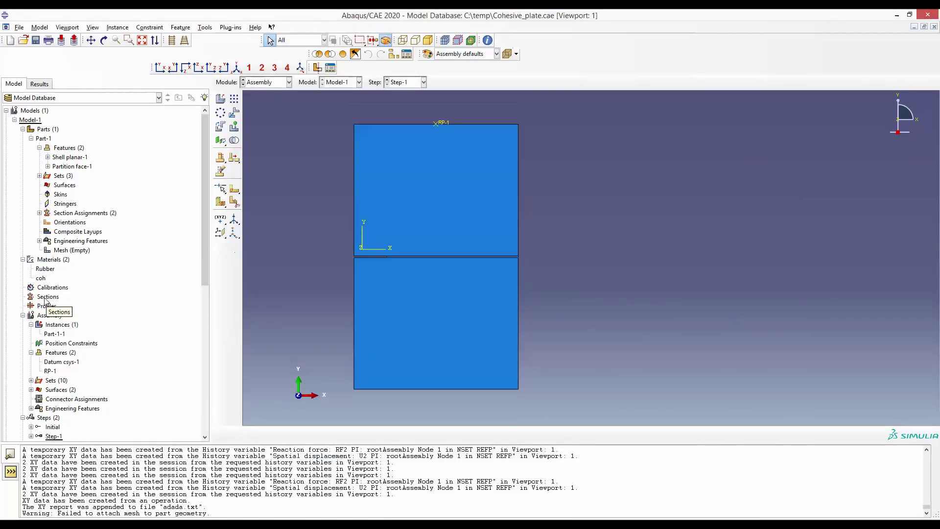
Create a solid homogeneous section of Rubber with plane stress/strain thickness 1.2.
double_click(47, 296)
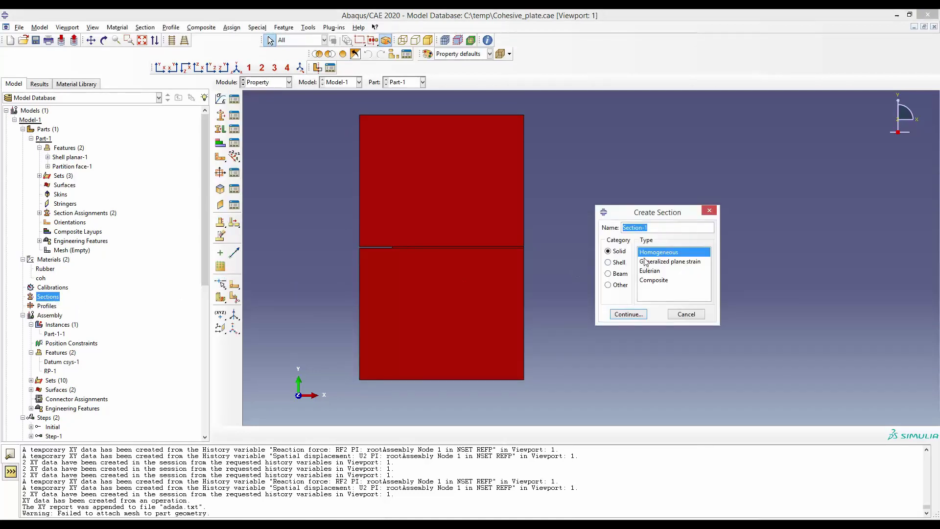
left_click(627, 314)
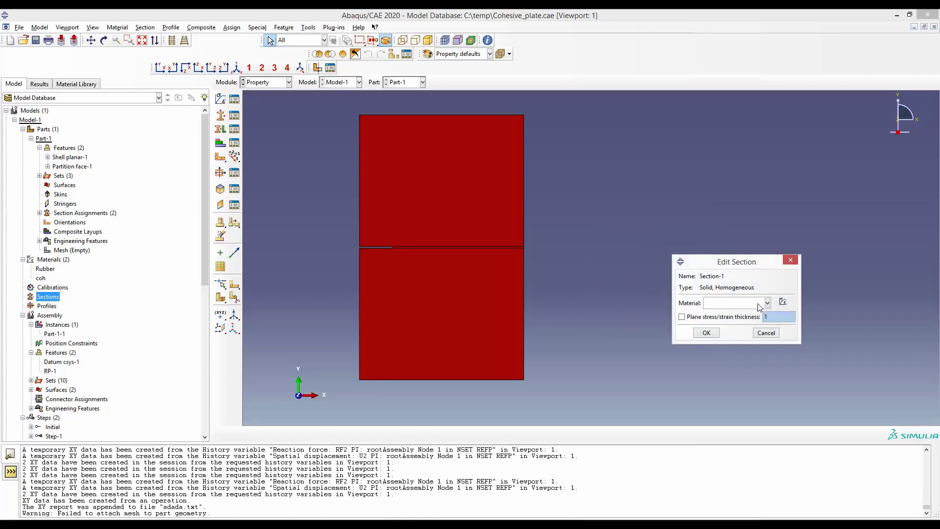
left_click(766, 303)
left_click(719, 315)
left_click(681, 317)
left_click(706, 333)
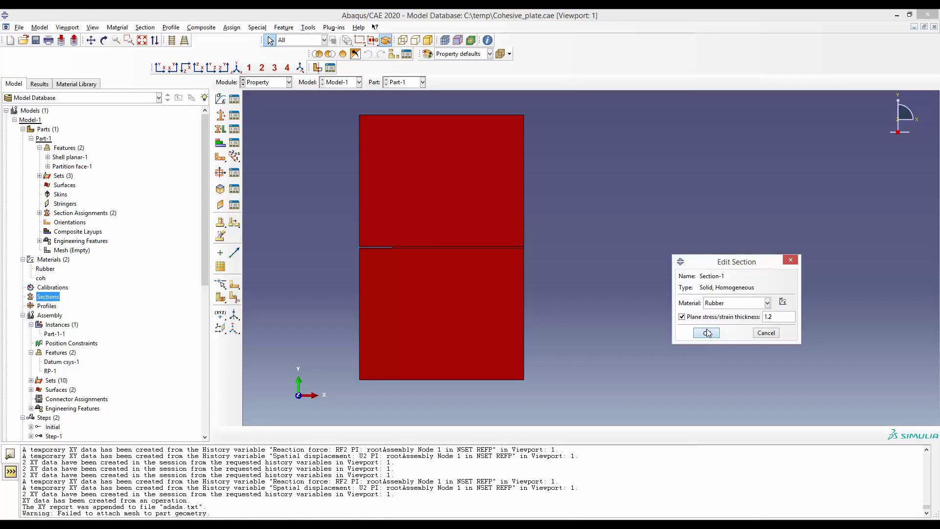
left_click(706, 333)
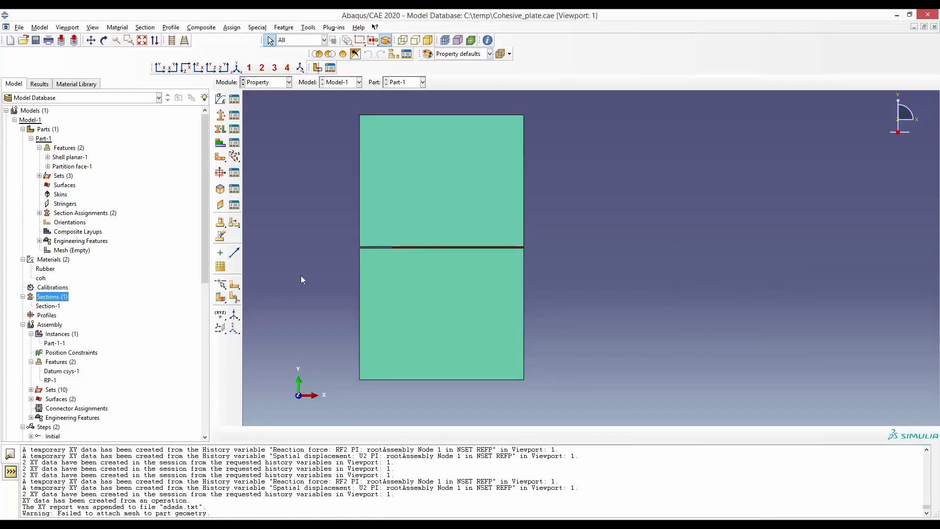
Assign Section-1 to both the upper and lower halves of the plate.
double_click(111, 211)
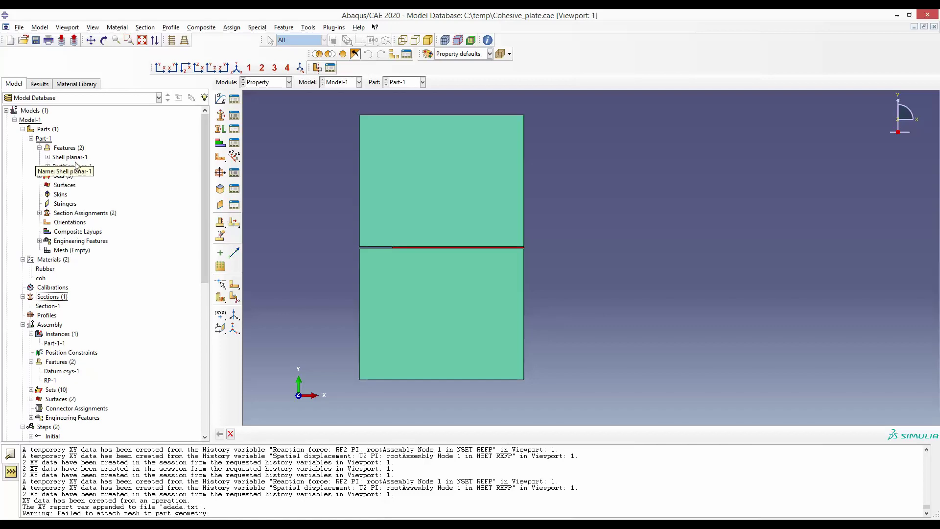
key("ctrl+Tab")
key("ctrl+Tab")
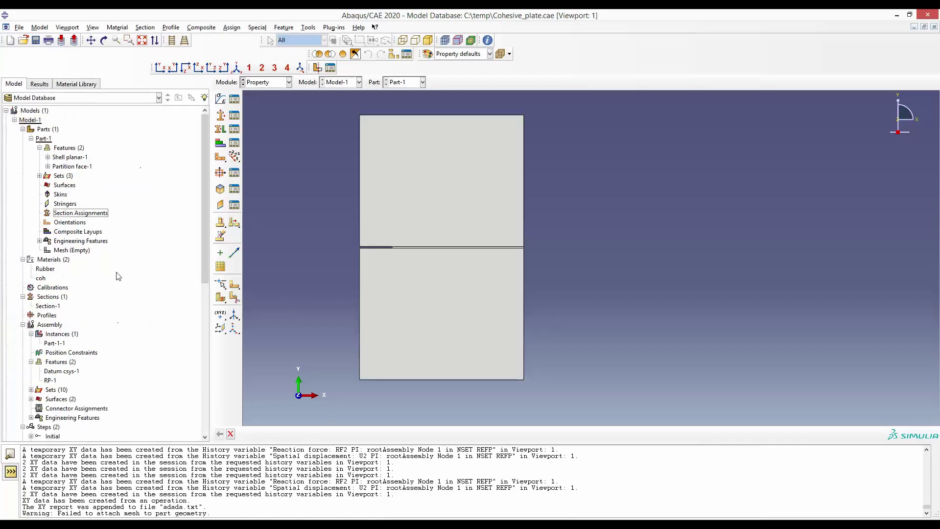
double_click(77, 214)
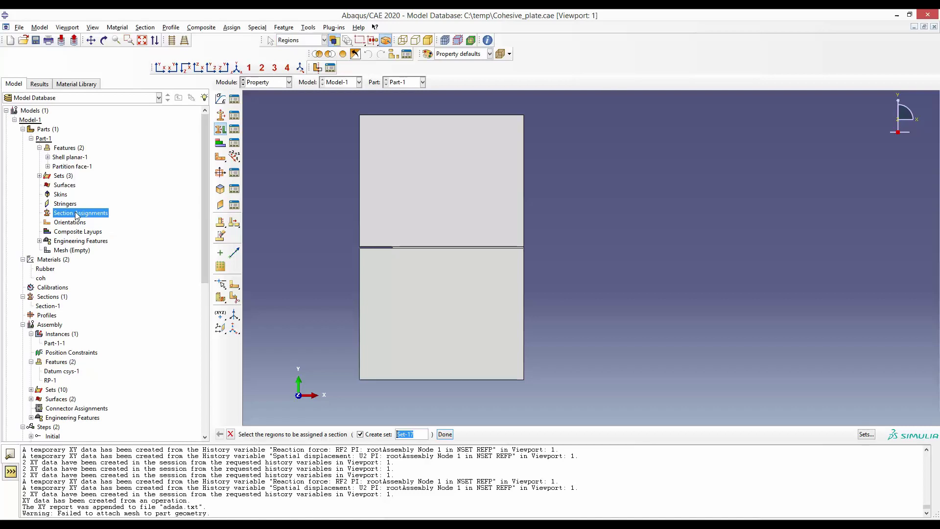
left_click(406, 186)
left_click(397, 303, "shift")
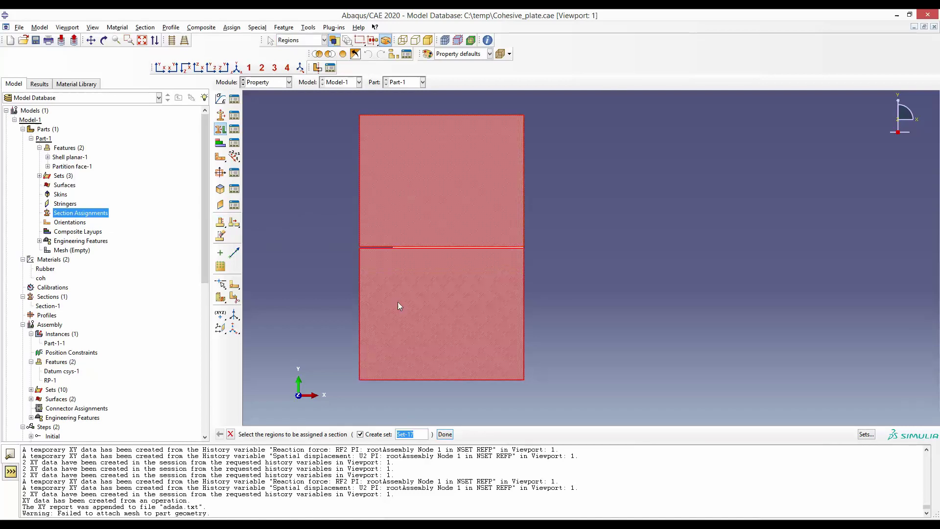
left_click(446, 434)
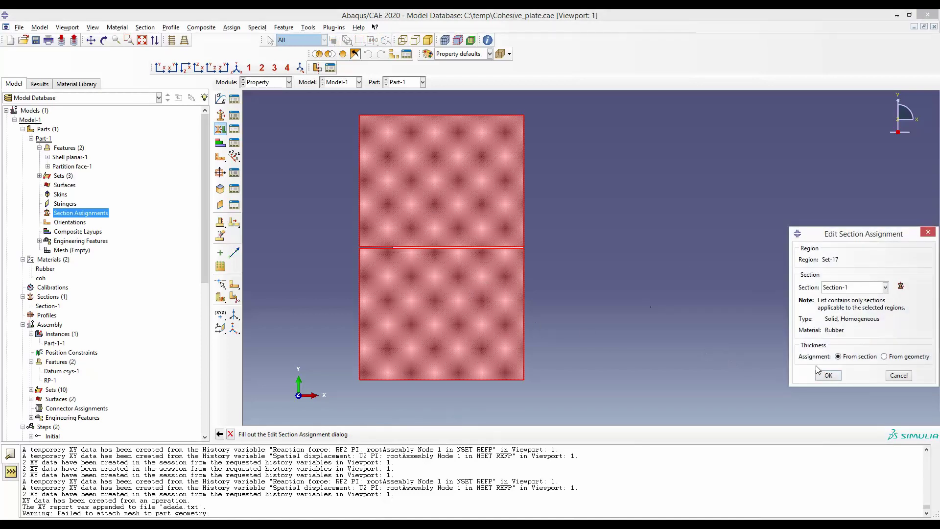
left_click(827, 375)
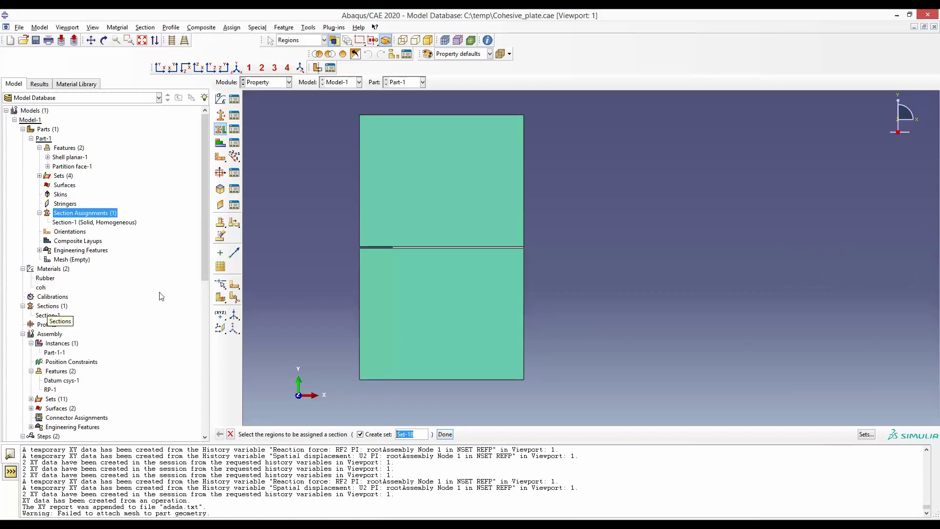
Start Section-2 as a cohesive section from the Other category.
double_click(49, 307)
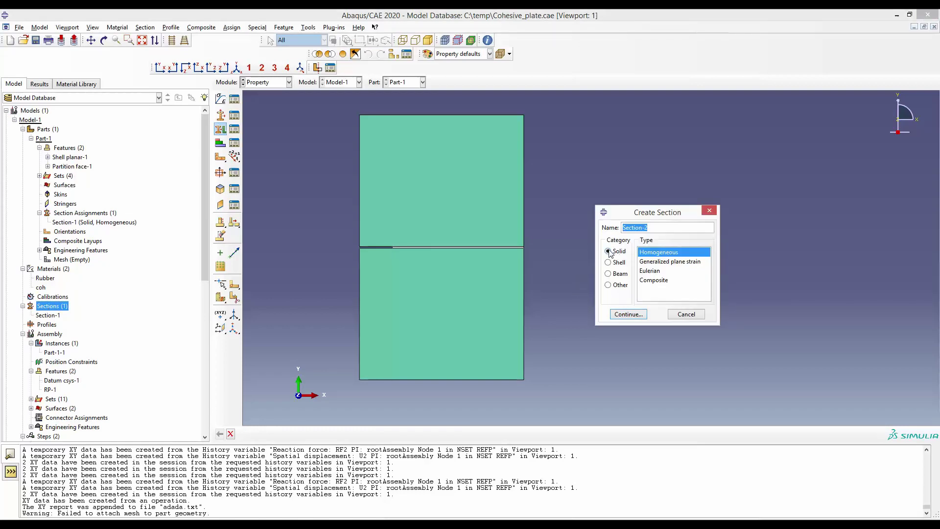
left_click(608, 286)
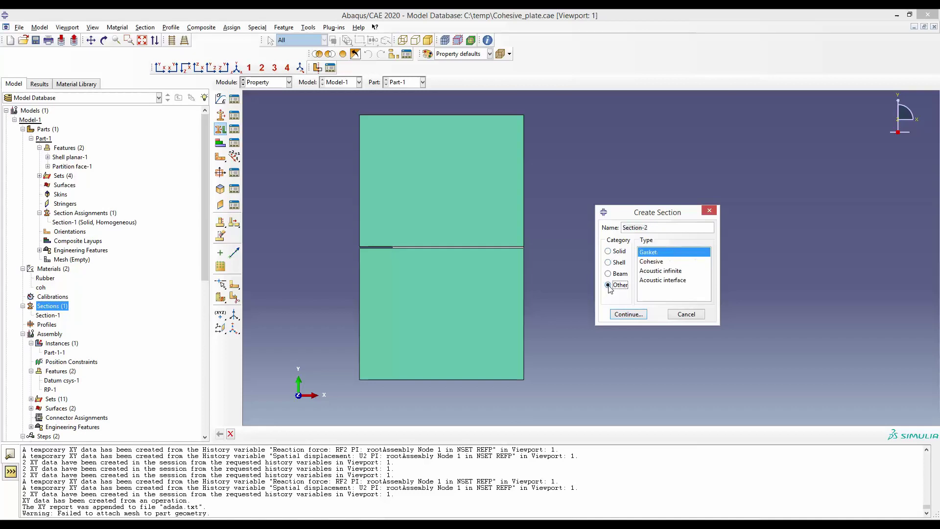
left_click(650, 262)
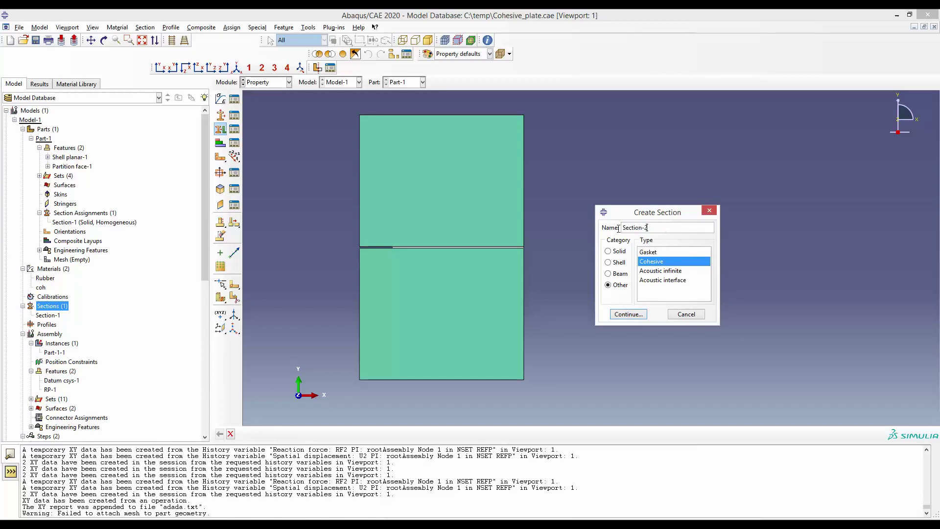
double_click(636, 227)
left_click(632, 315)
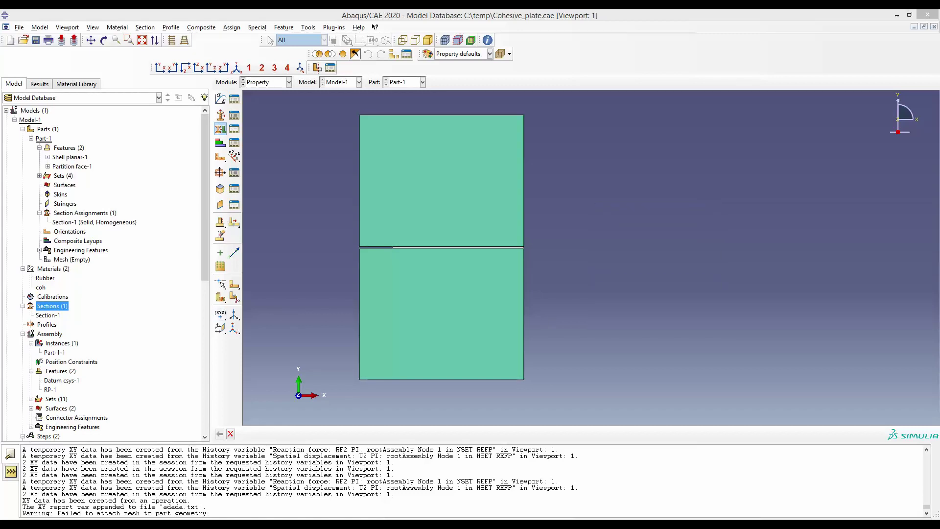
left_click_drag(509, 218, 626, 187)
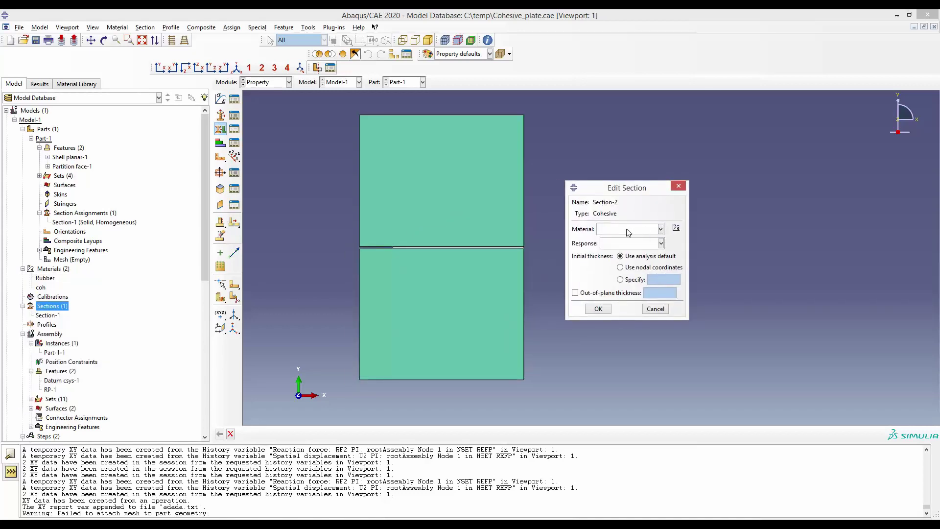
Give the section material coh with a Traction Separation response.
left_click(661, 229)
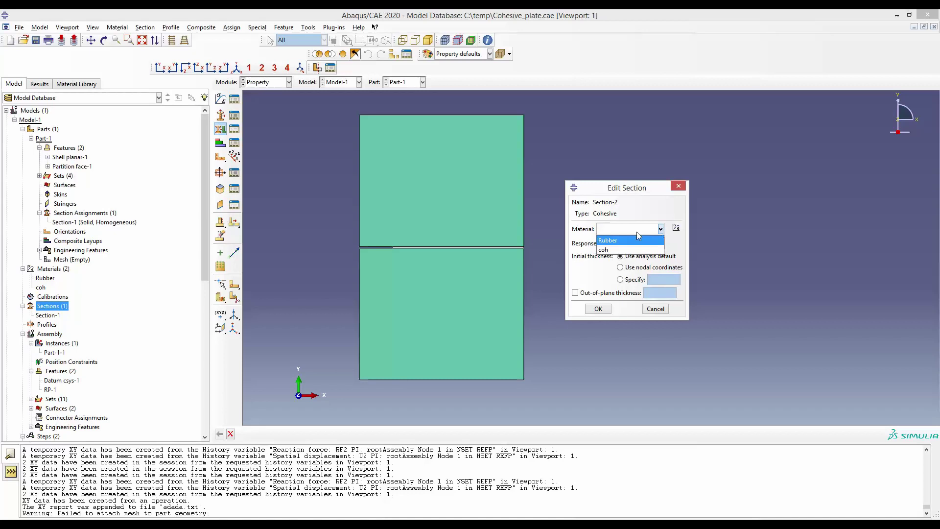
left_click(608, 251)
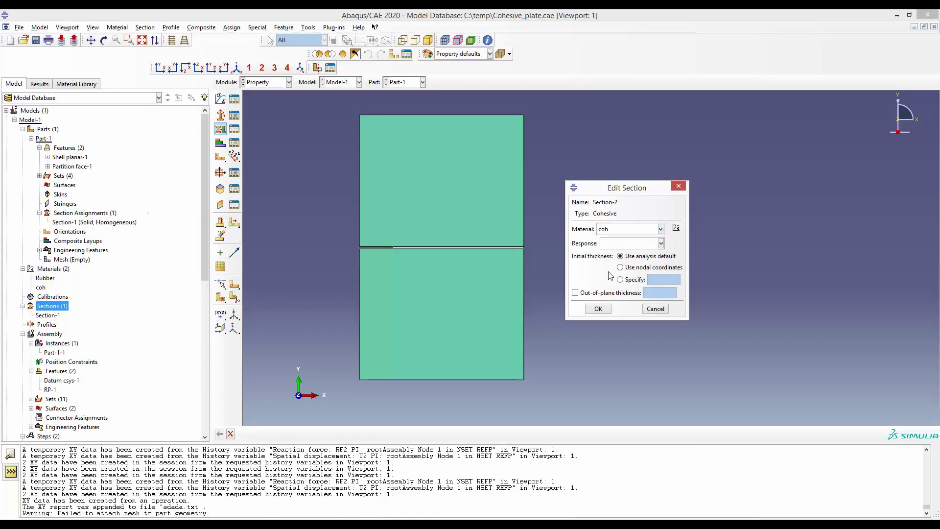
left_click(660, 243)
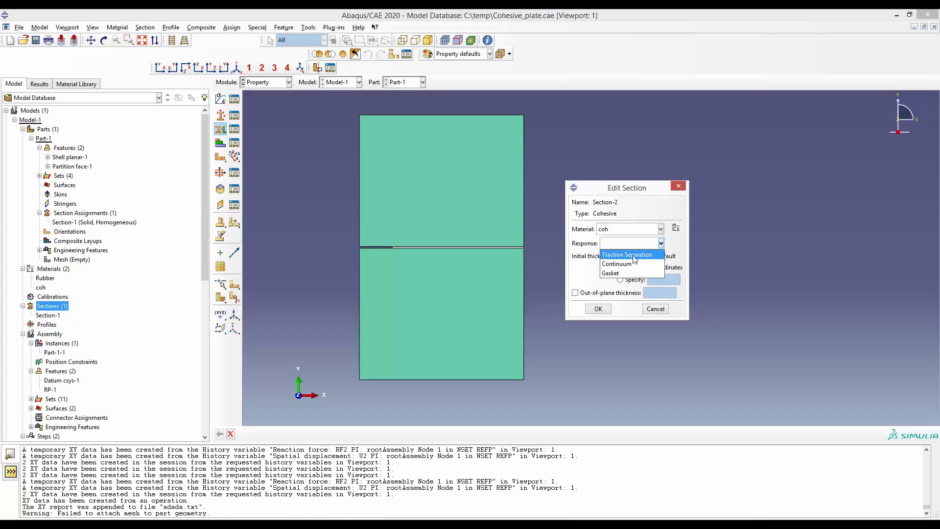
left_click(625, 255)
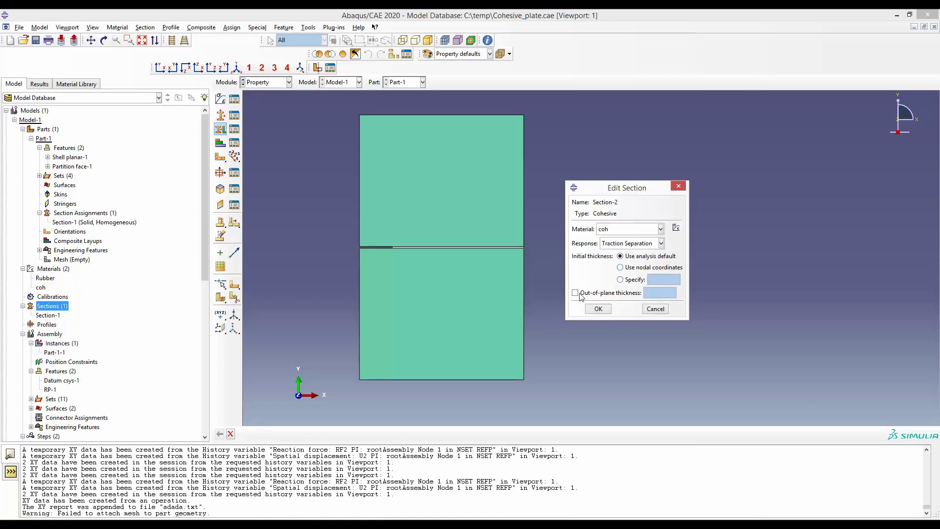
Specify initial thickness 1 and out-of-plane thickness 1.2.
left_click(620, 280)
left_click(660, 279)
type("1")
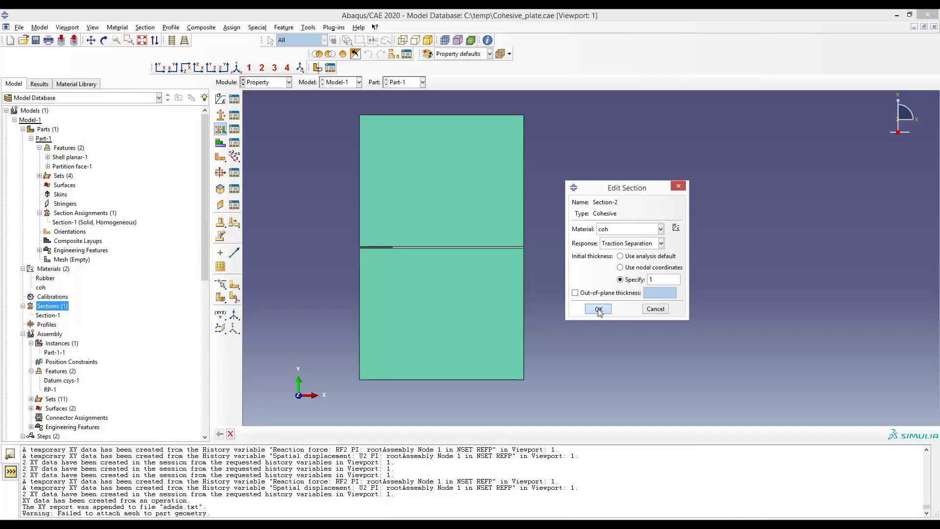
left_click(575, 293)
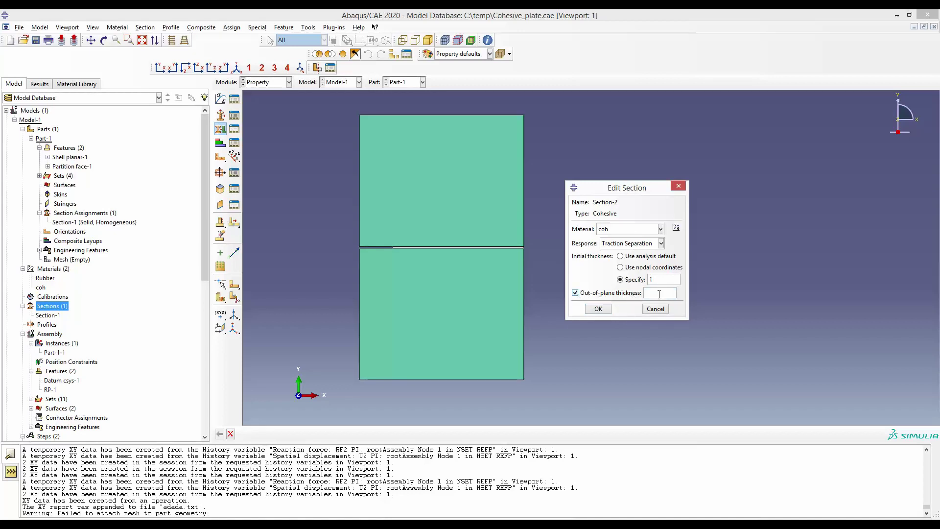
type("1.2")
scroll(395, 247, "up", 5)
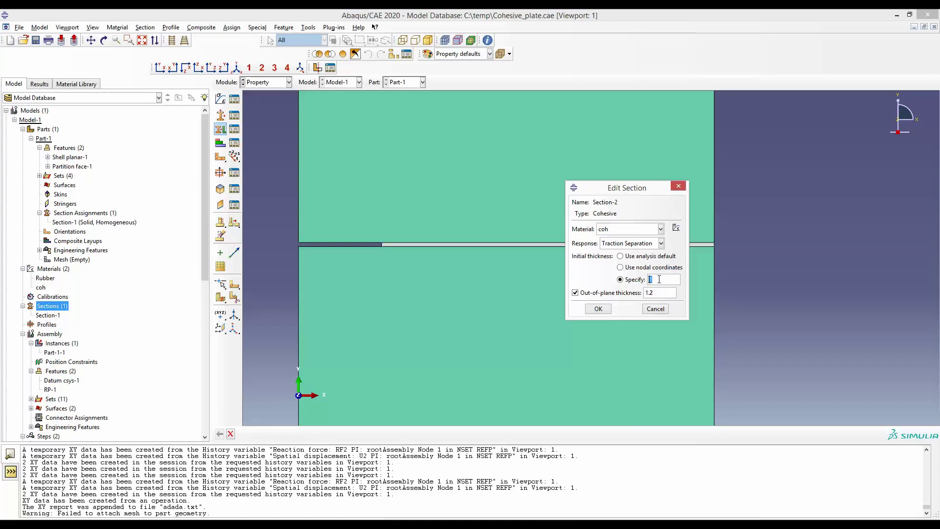
left_click_drag(652, 279, 649, 278)
left_click(653, 279)
Create cohesive Section-2 and assign it to the thin strip along the partition line.
left_click(601, 309)
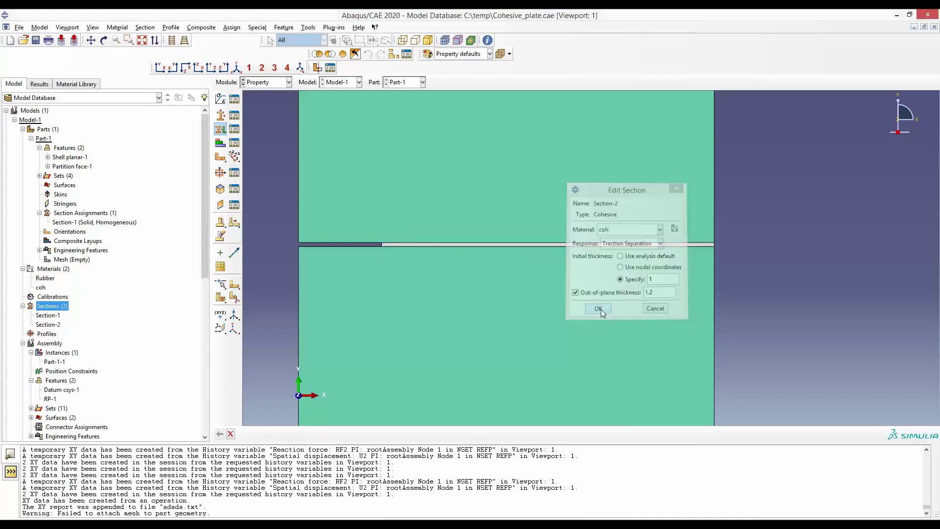
double_click(81, 214)
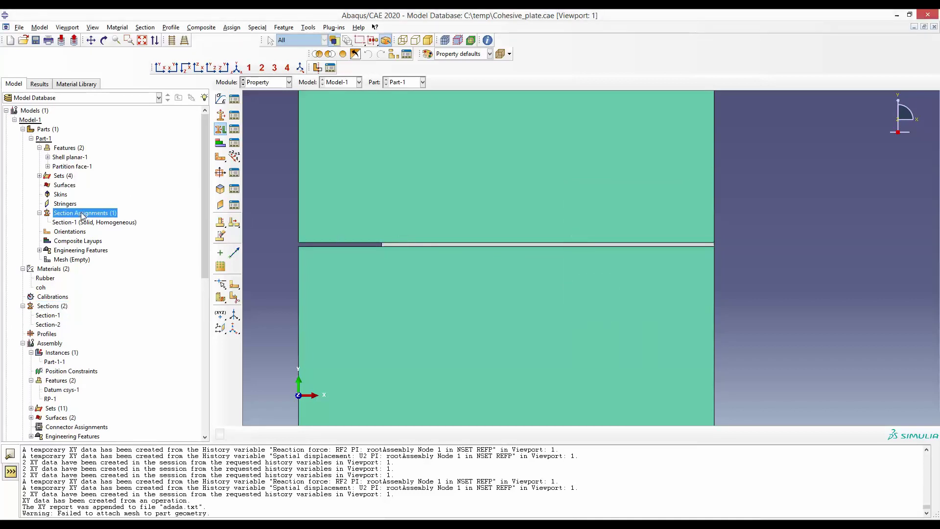
left_click(412, 245)
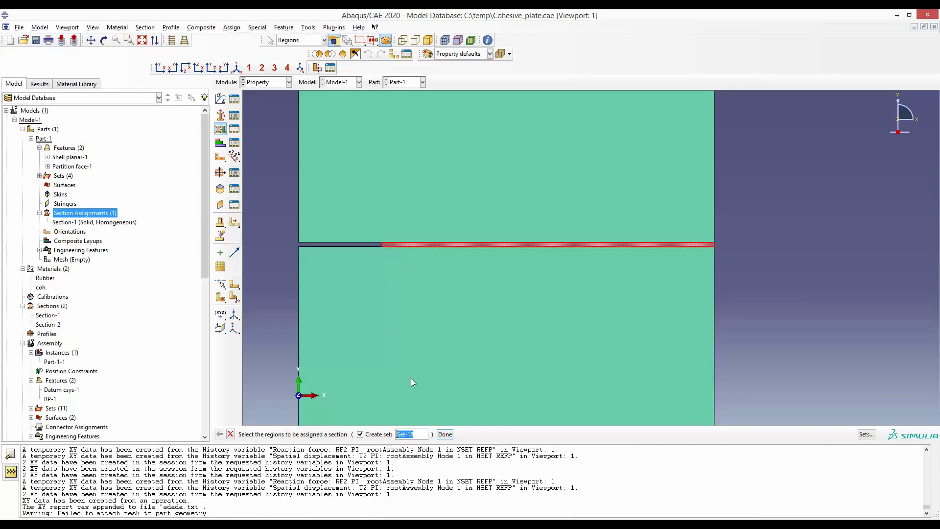
left_click(445, 434)
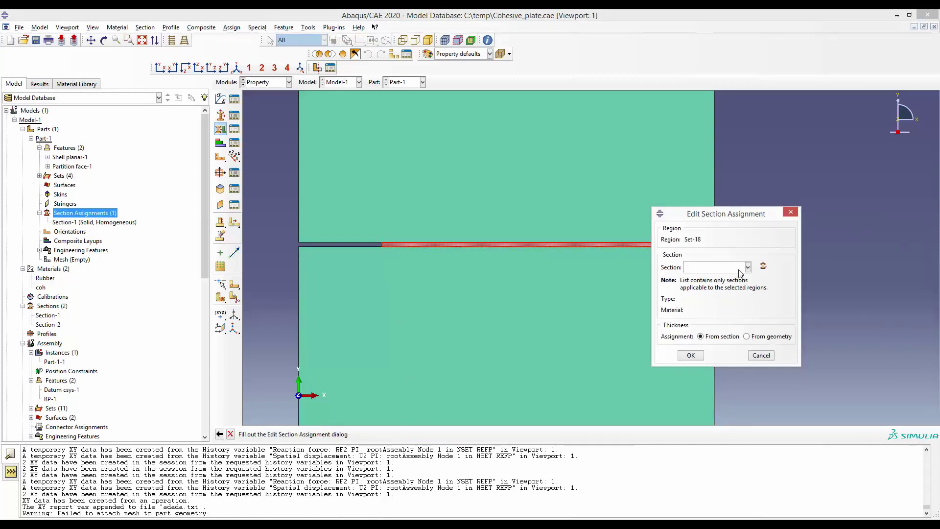
left_click(738, 270)
left_click(715, 289)
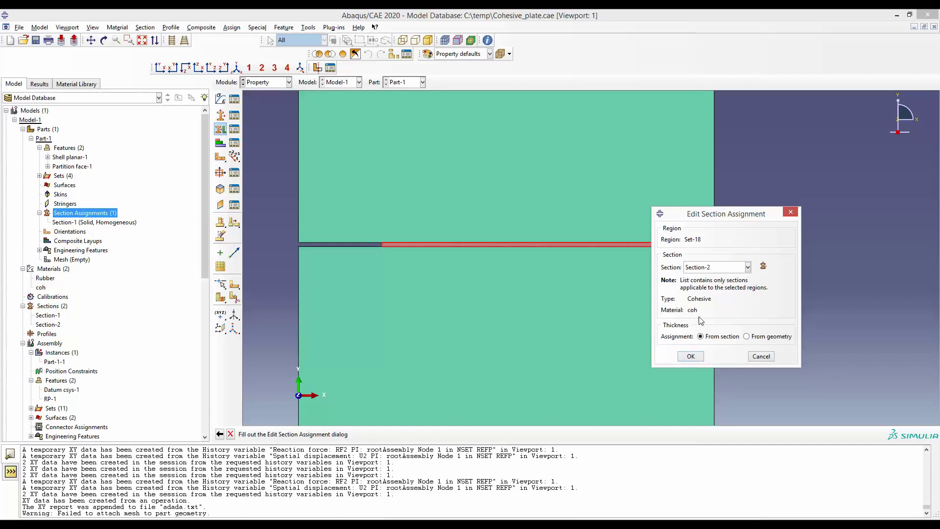
left_click(691, 357)
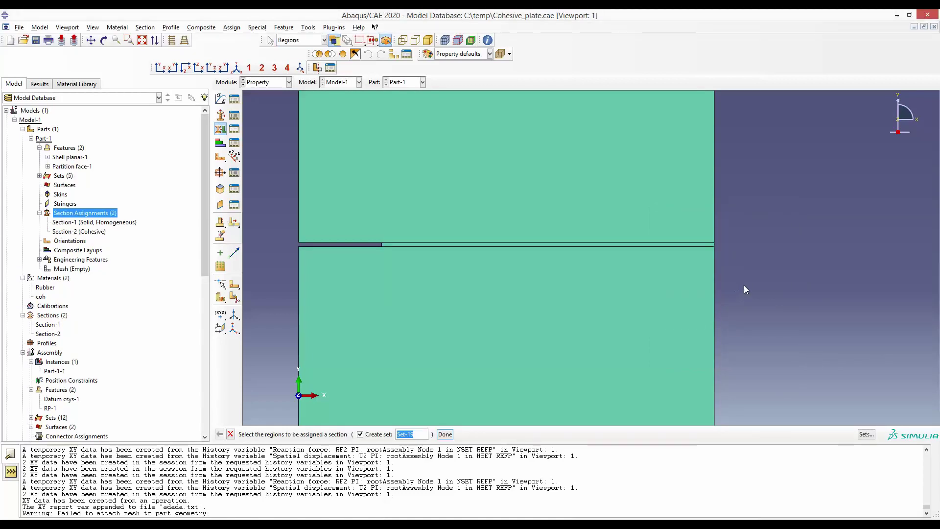
left_click(445, 435)
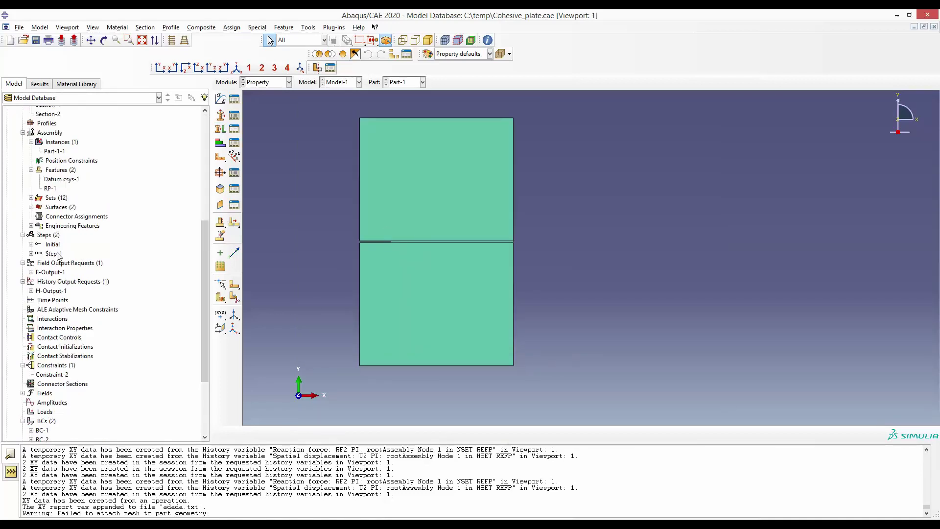
double_click(52, 253)
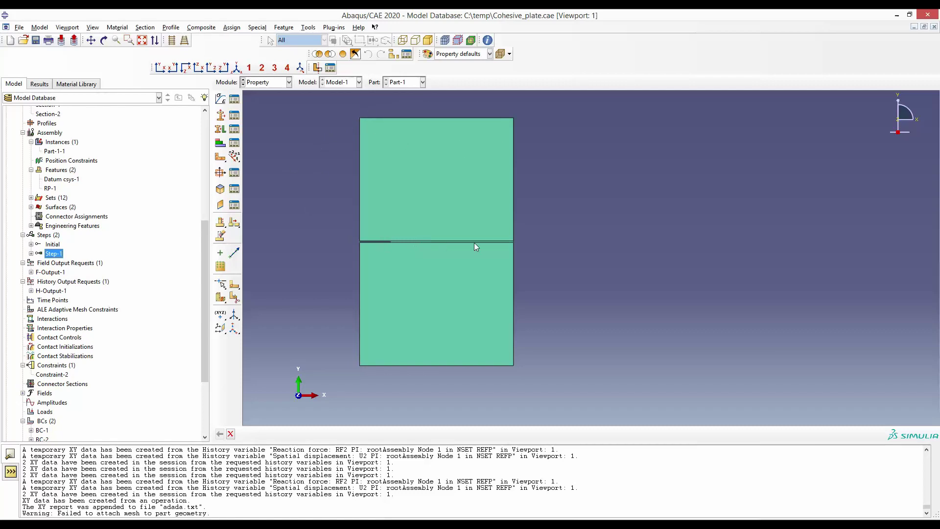
scroll(130, 328, "down", 3)
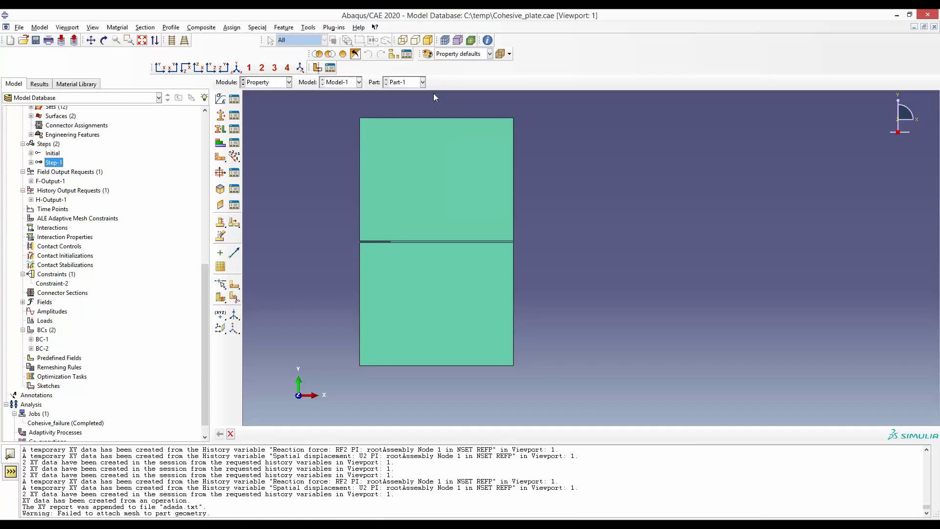
scroll(586, 198, "up", 1)
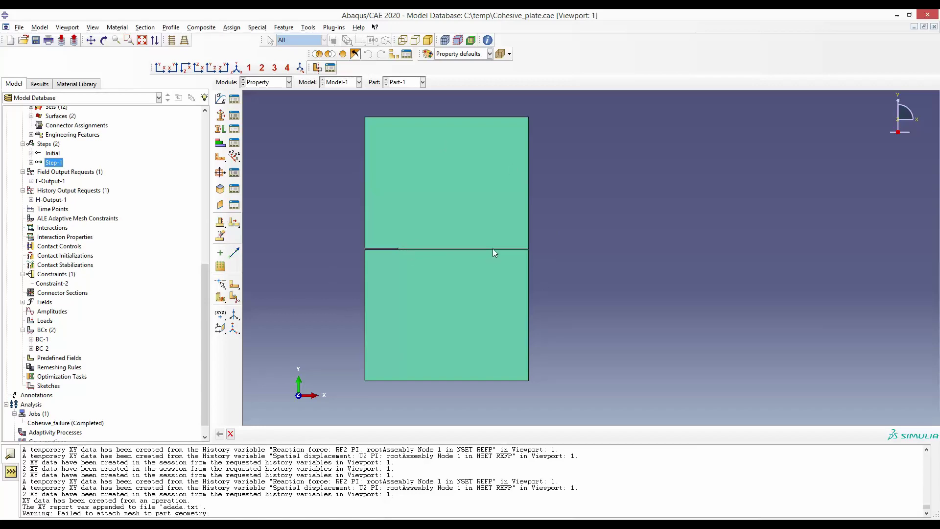
scroll(536, 236, "up", 1)
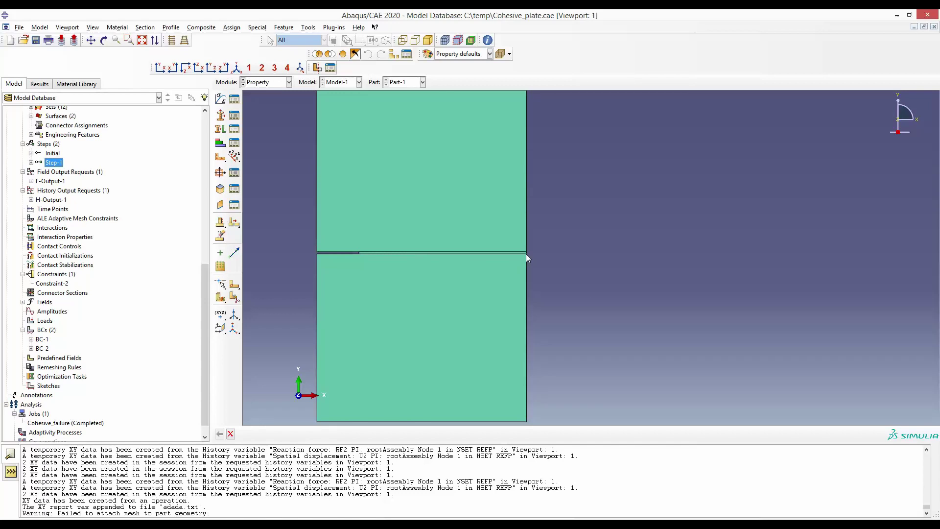
Switch to the Mesh module.
left_click(287, 83)
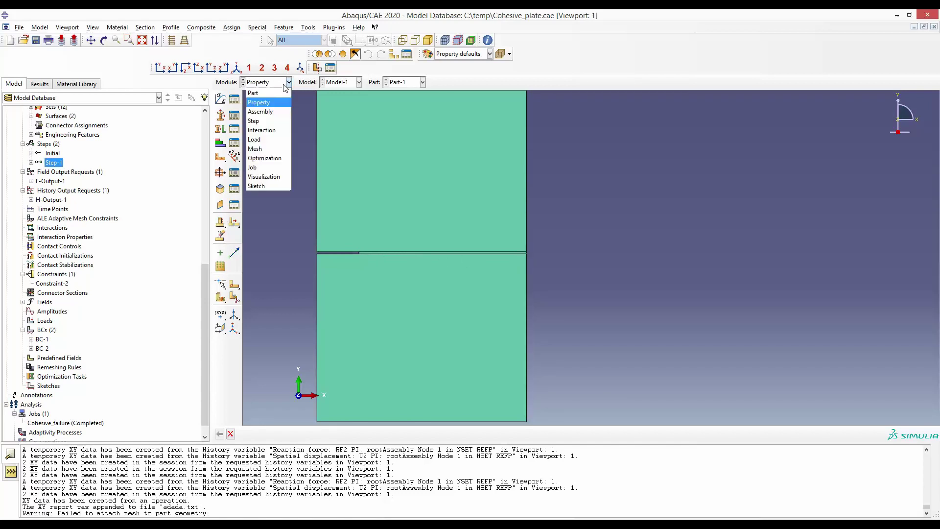
left_click(267, 149)
scroll(596, 252, "down", 1)
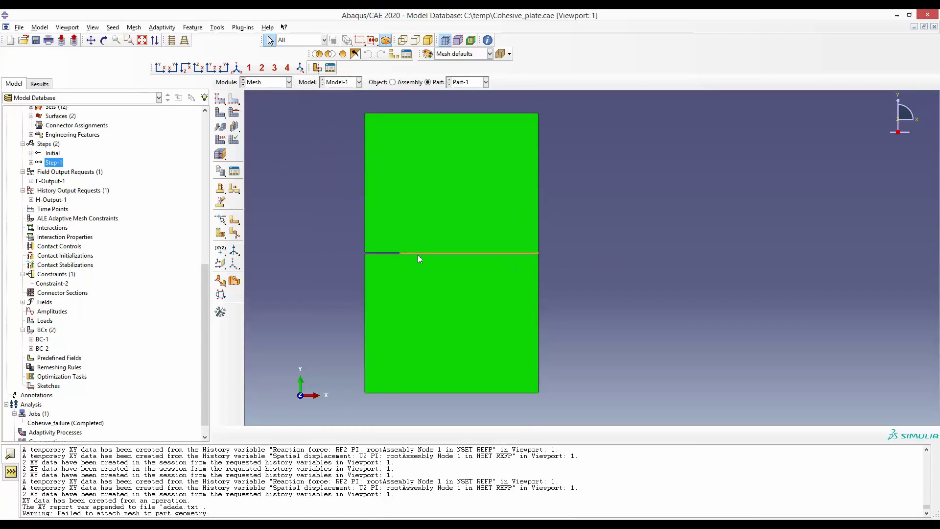
Open Mesh Controls for the thin interface strip between the plates.
left_click(133, 27)
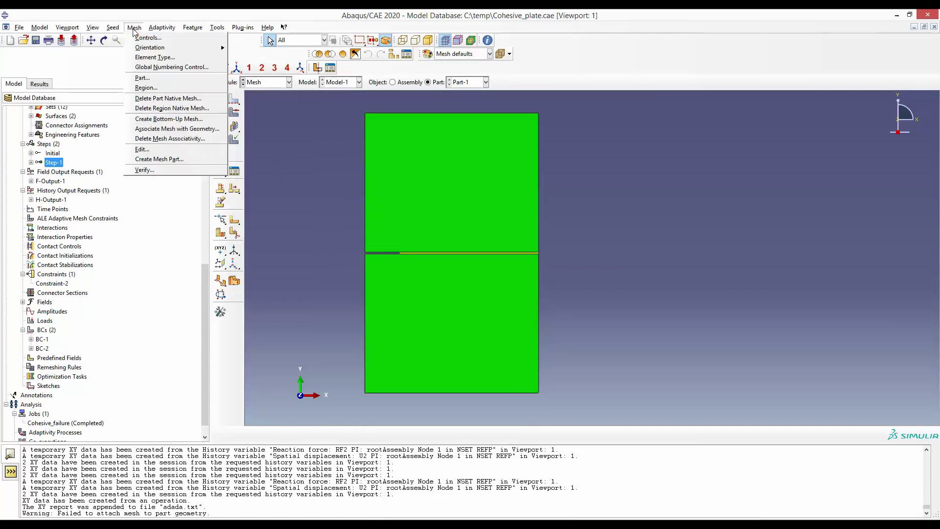
left_click(141, 38)
scroll(429, 256, "up", 3)
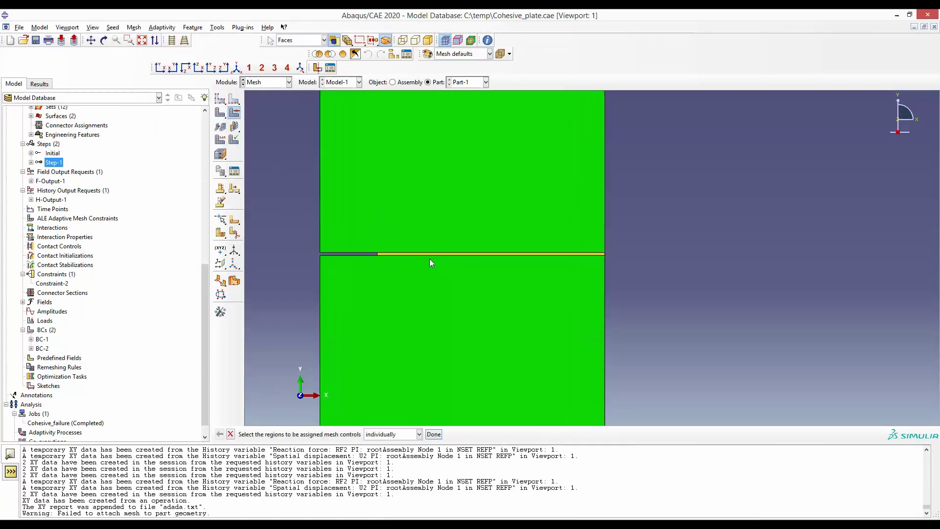
left_click(409, 253)
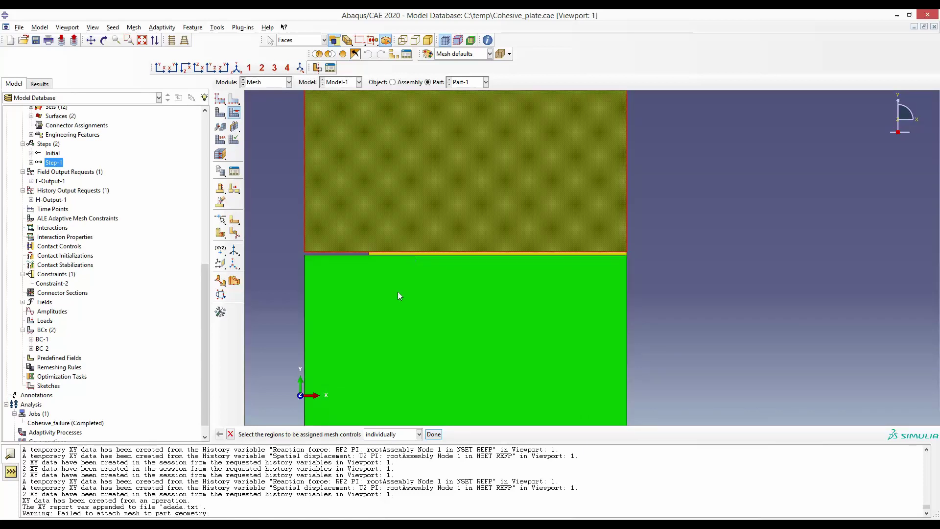
left_click(406, 254)
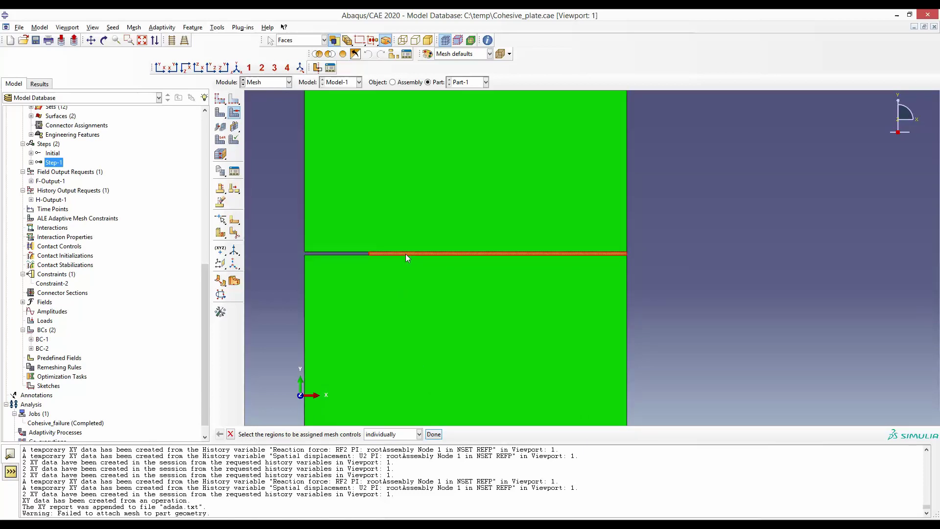
left_click(434, 433)
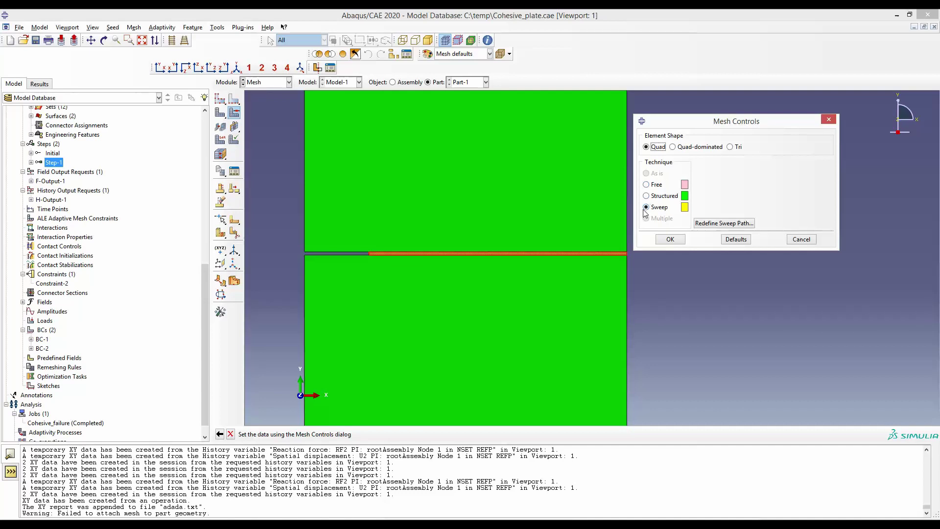
Set the cohesive strip to the Sweep technique and inspect its default sweep path arrow.
left_click(718, 223)
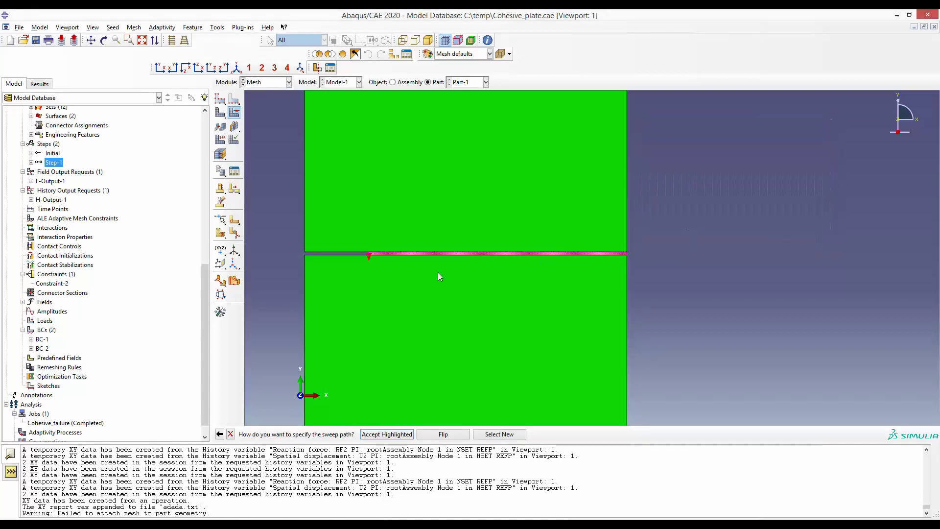
scroll(371, 263, "up", 5)
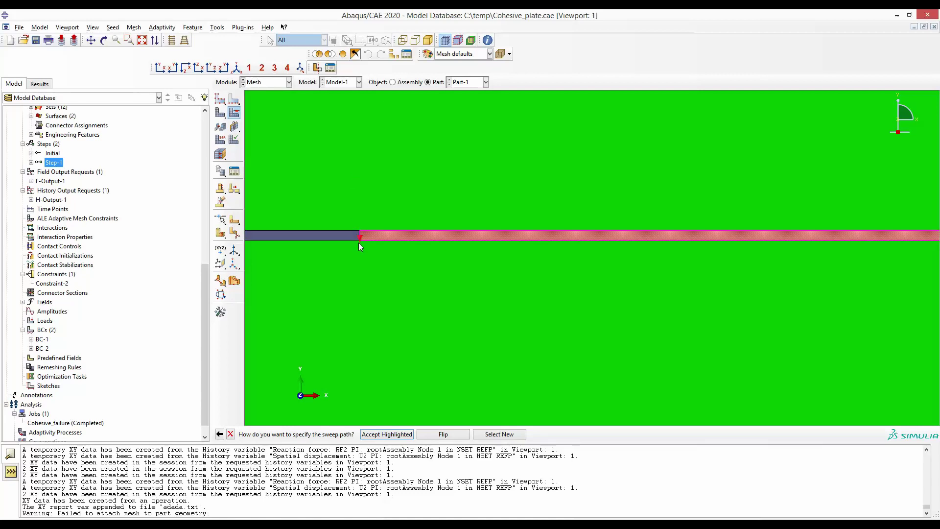
scroll(402, 345, "down", 5)
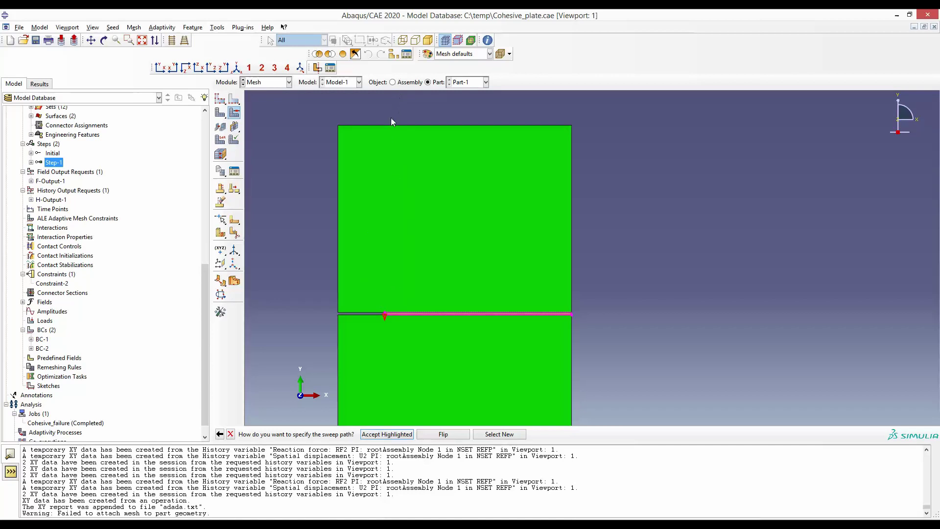
scroll(390, 350, "up", 5)
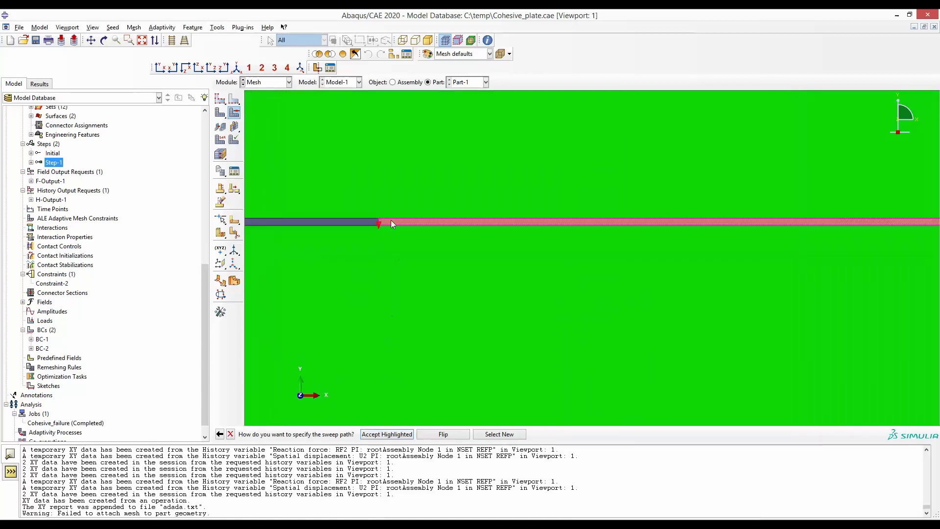
scroll(378, 224, "up", 1)
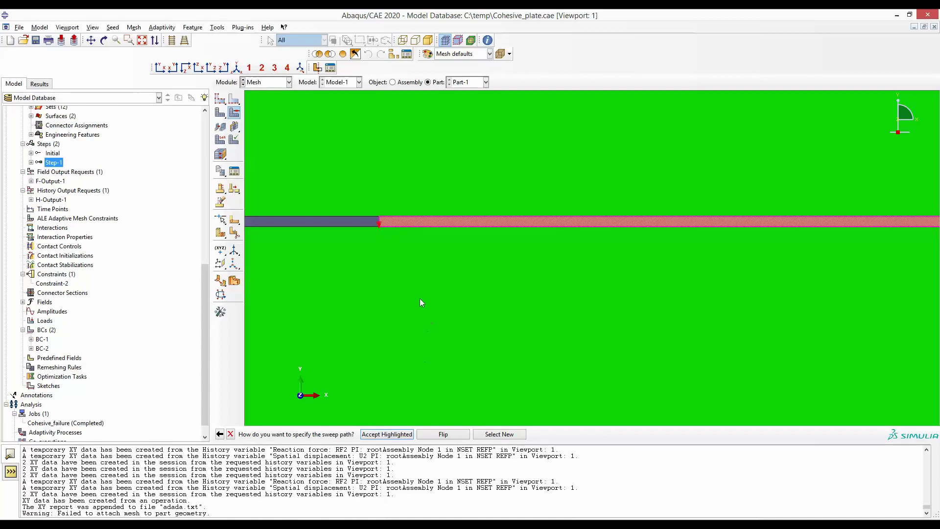
scroll(406, 255, "down", 2)
scroll(406, 250, "down", 2)
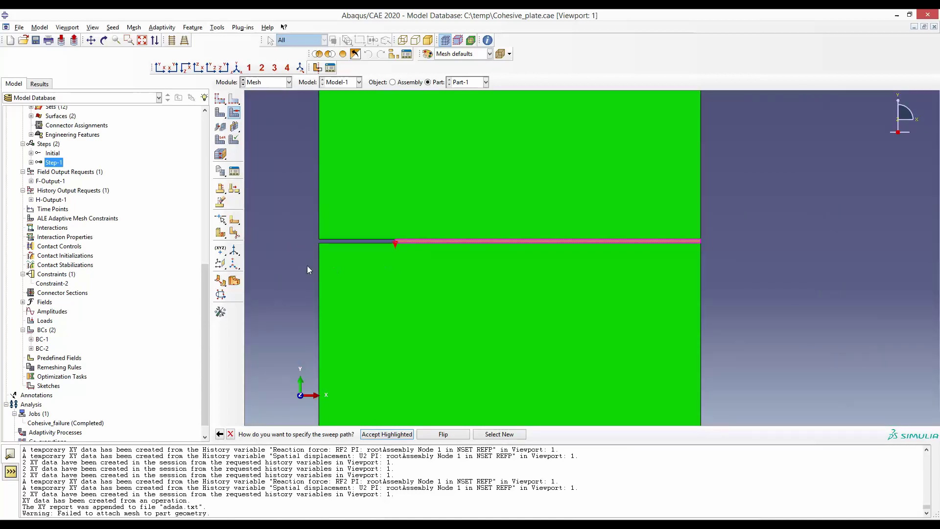
scroll(407, 244, "up", 2)
scroll(408, 245, "up", 1)
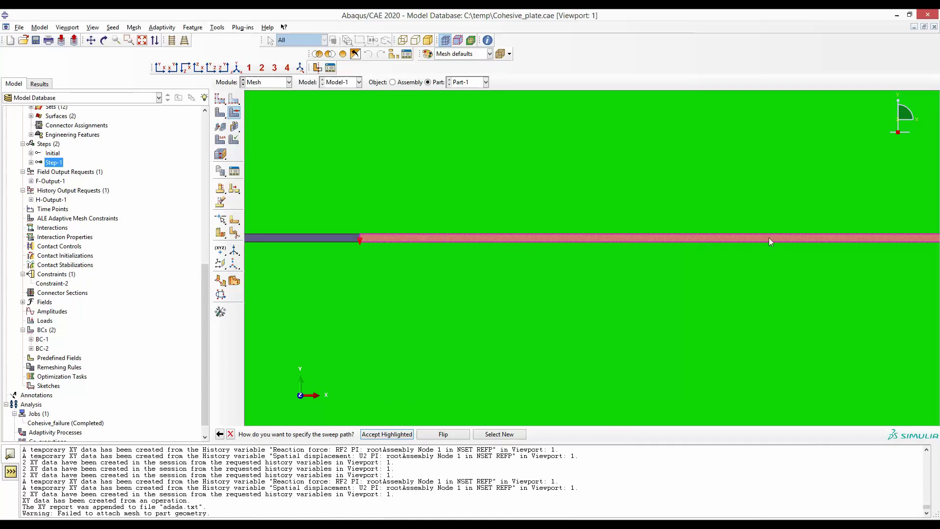
scroll(769, 237, "down", 2)
Keep the sweep path and give the strip COH2D4 cohesive elements with element deletion on.
left_click(231, 435)
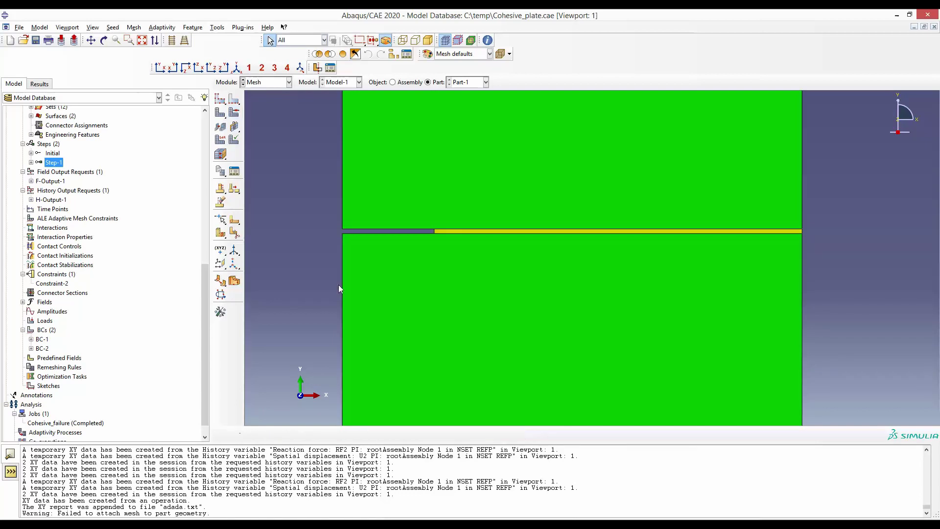
left_click(133, 27)
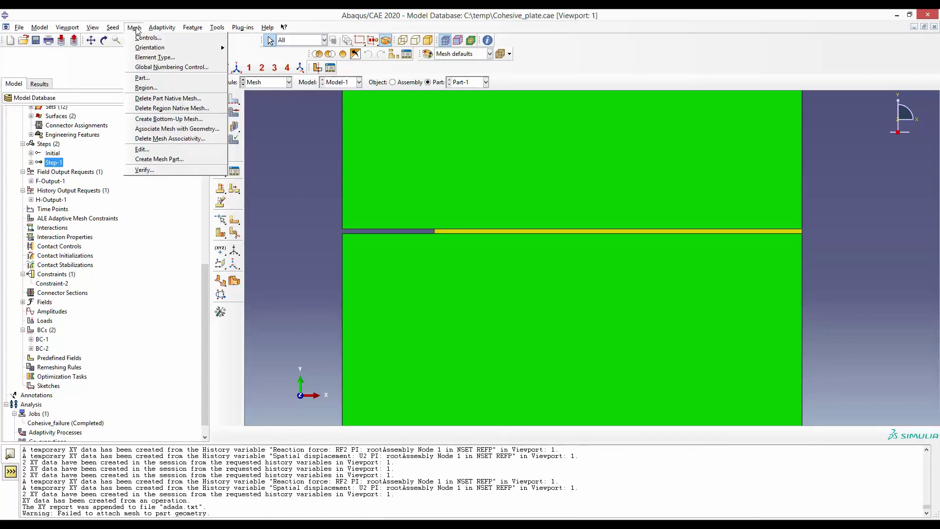
left_click(156, 58)
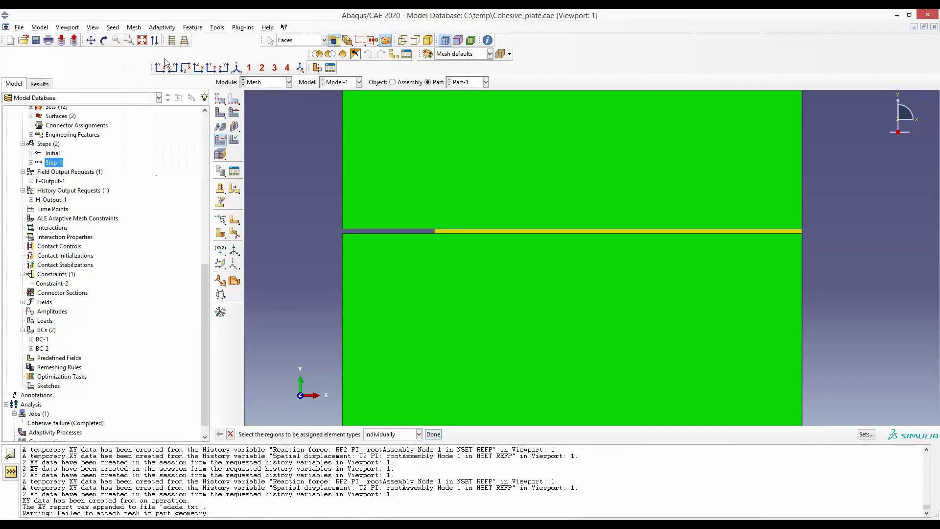
left_click(495, 232)
left_click(434, 433)
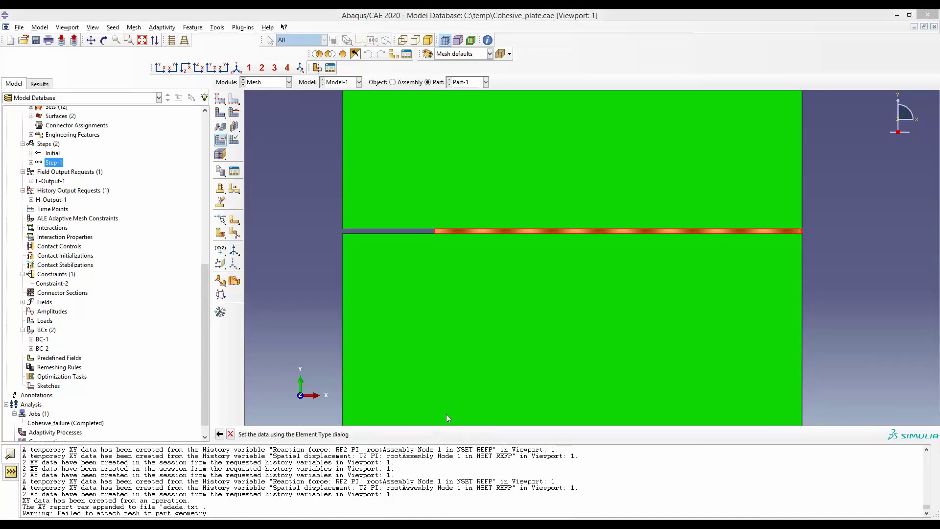
left_click_drag(386, 242, 393, 164)
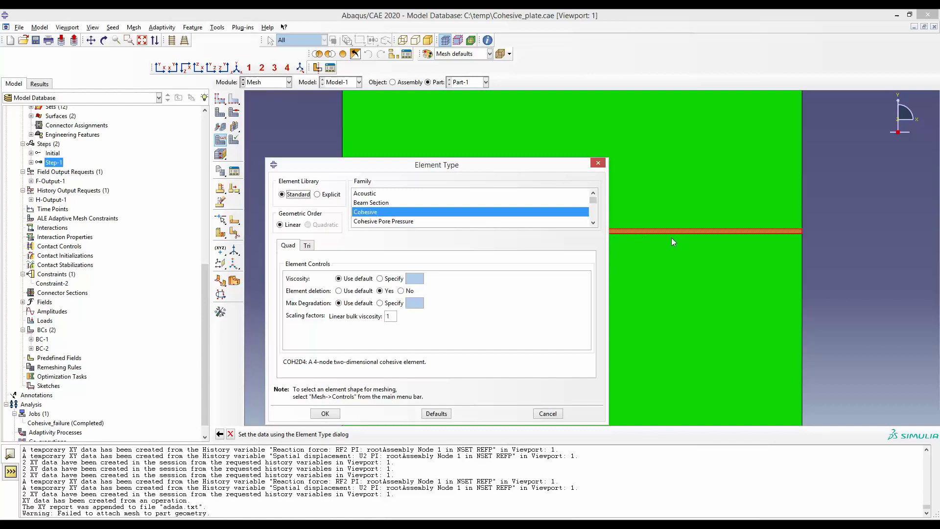
mouse_move(593, 202)
left_mouse_down()
mouse_move(594, 213)
mouse_move(593, 198)
left_mouse_up()
left_click(325, 413)
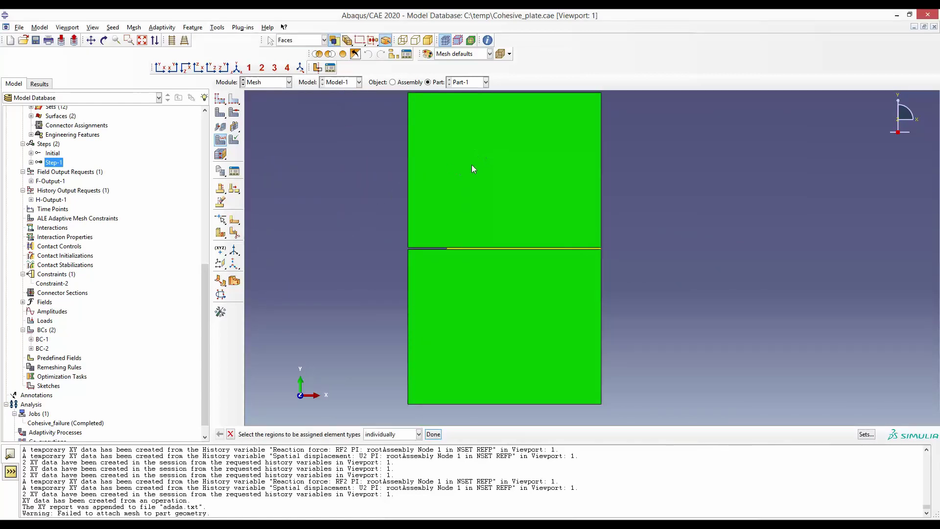
left_click(427, 298)
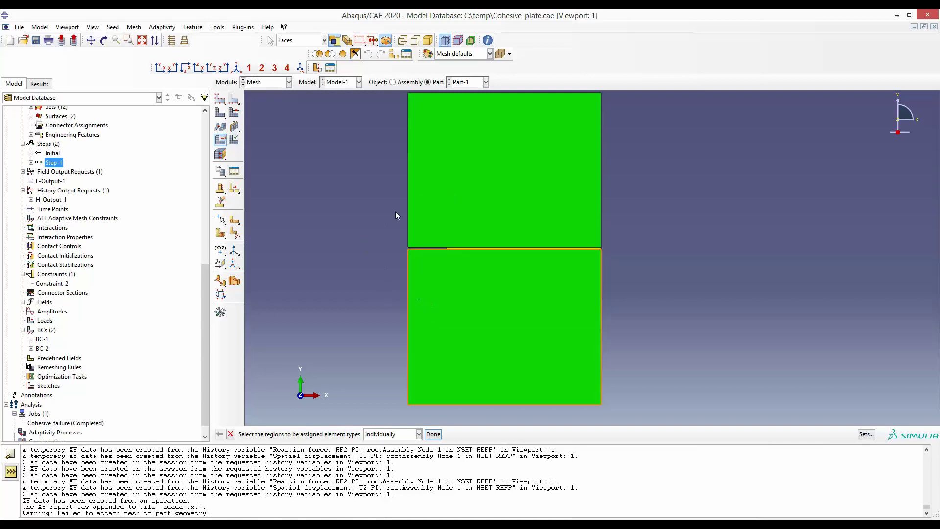
Mesh Part-1, generating 3427 elements.
left_click(134, 27)
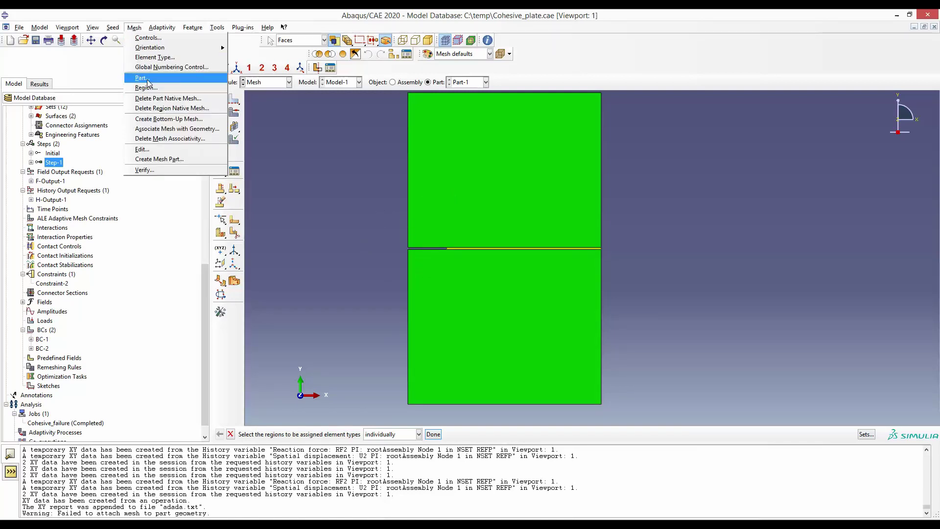
left_click(143, 78)
left_click(301, 434)
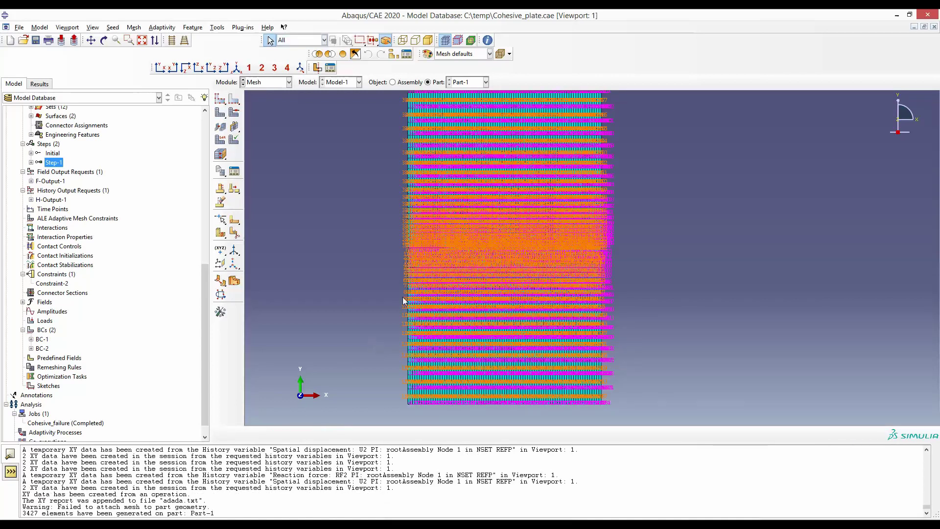
scroll(348, 245, "up", 2)
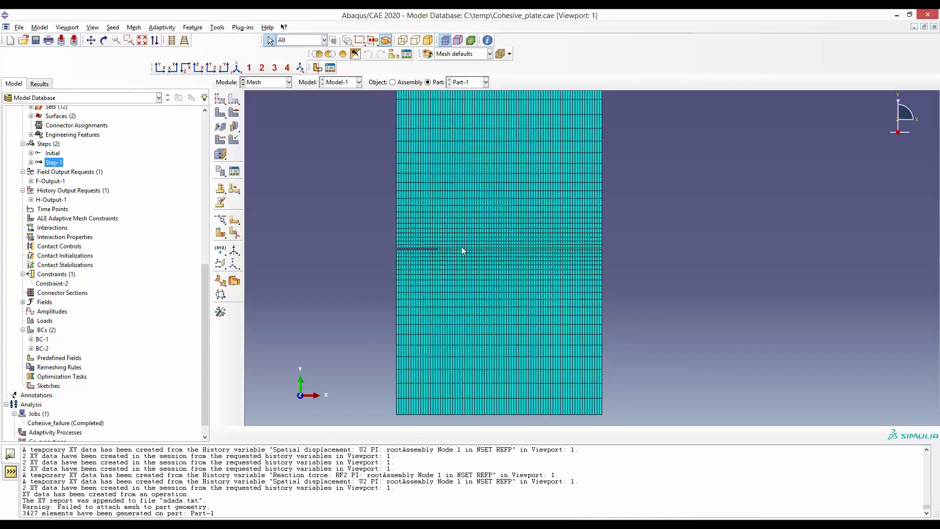
scroll(368, 238, "down", 2)
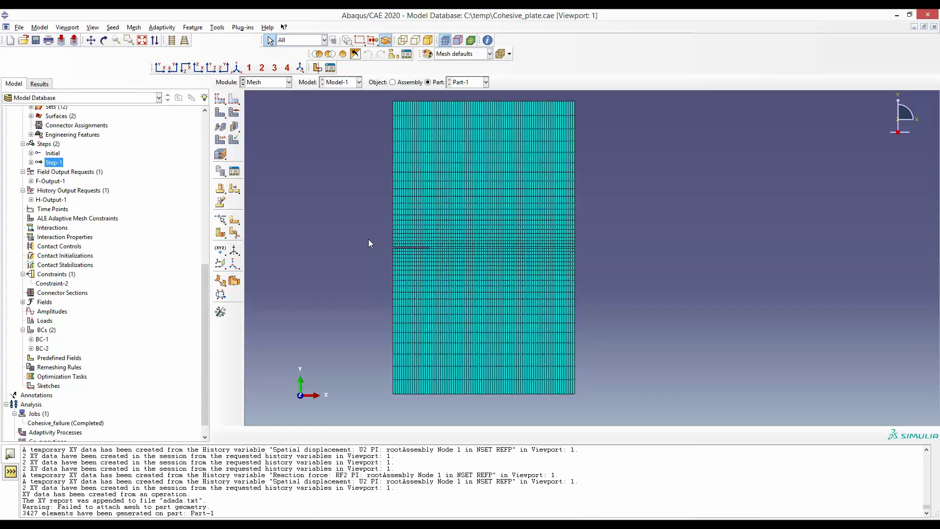
scroll(547, 255, "up", 1)
scroll(470, 245, "down", 1)
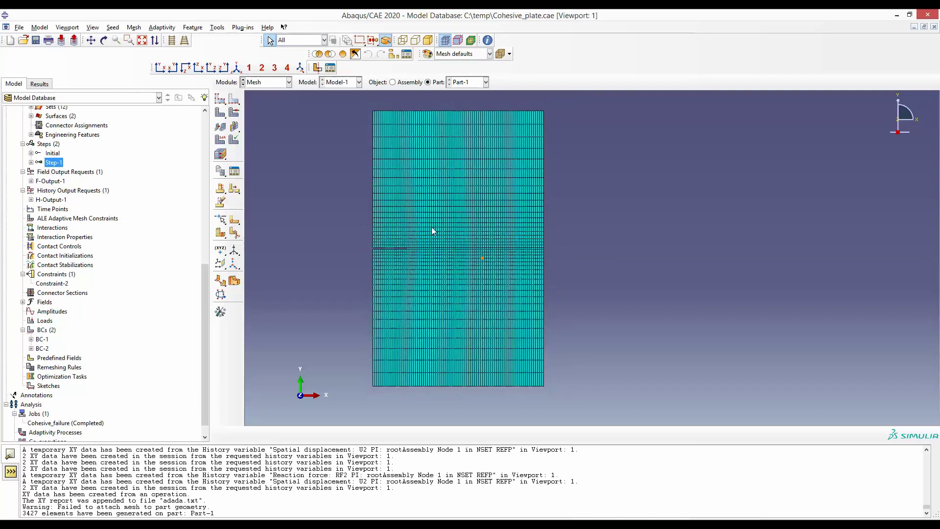
scroll(409, 252, "up", 4)
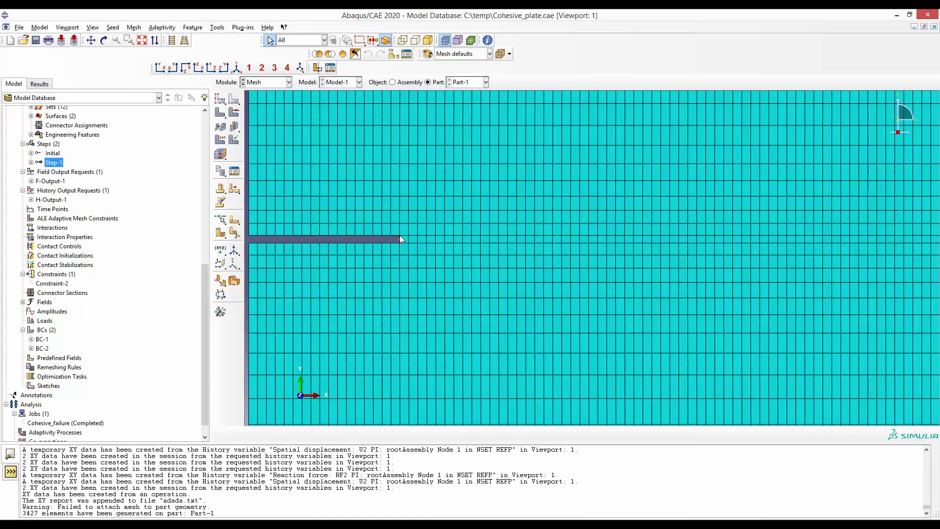
Zoom in at the crack tip to inspect the single cohesive element layer.
scroll(399, 242, "up", 4)
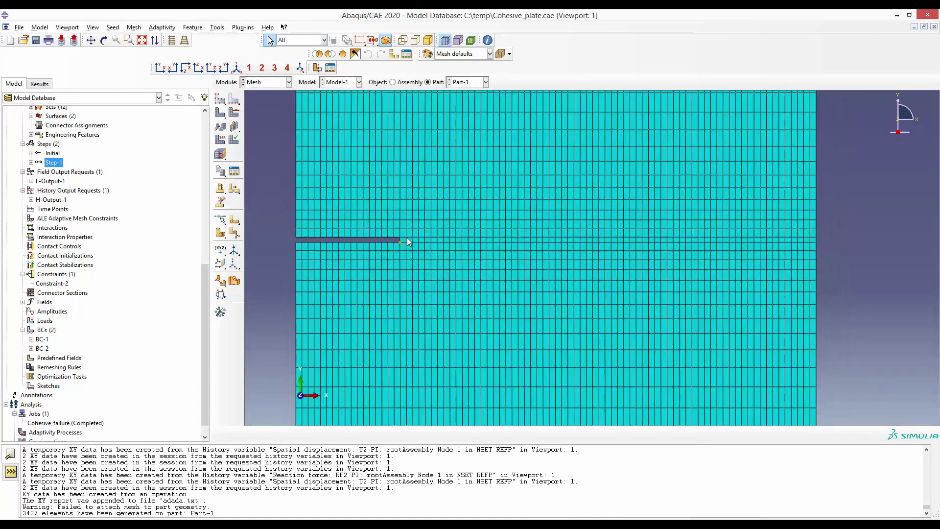
scroll(416, 236, "down", 4)
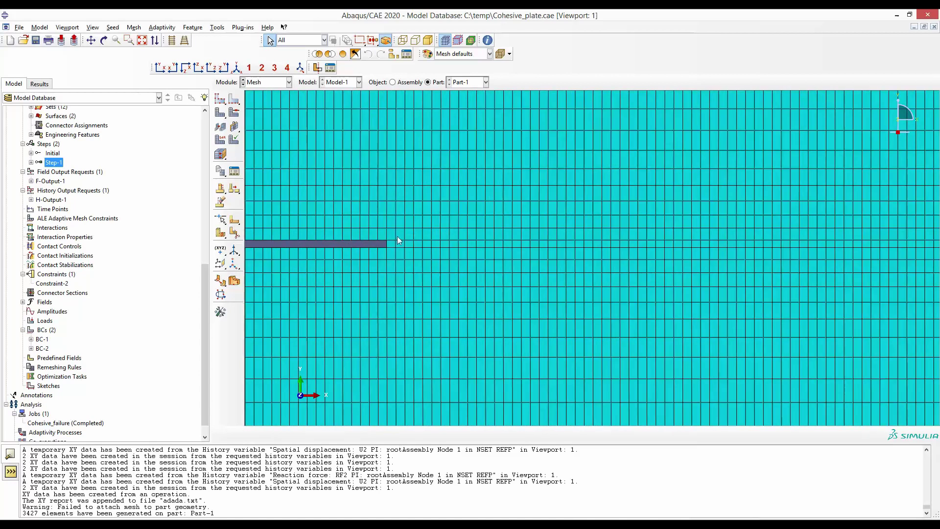
left_click(398, 243)
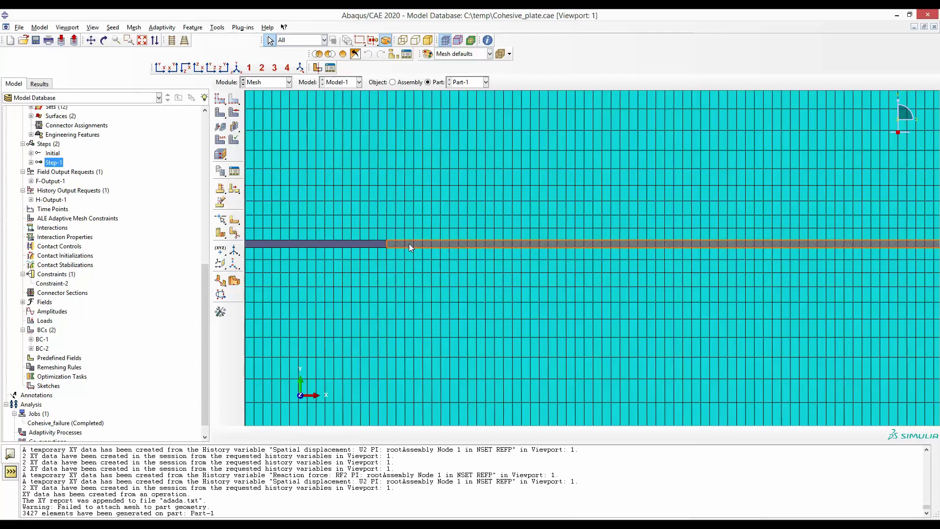
scroll(420, 253, "down", 5)
scroll(362, 246, "up", 1)
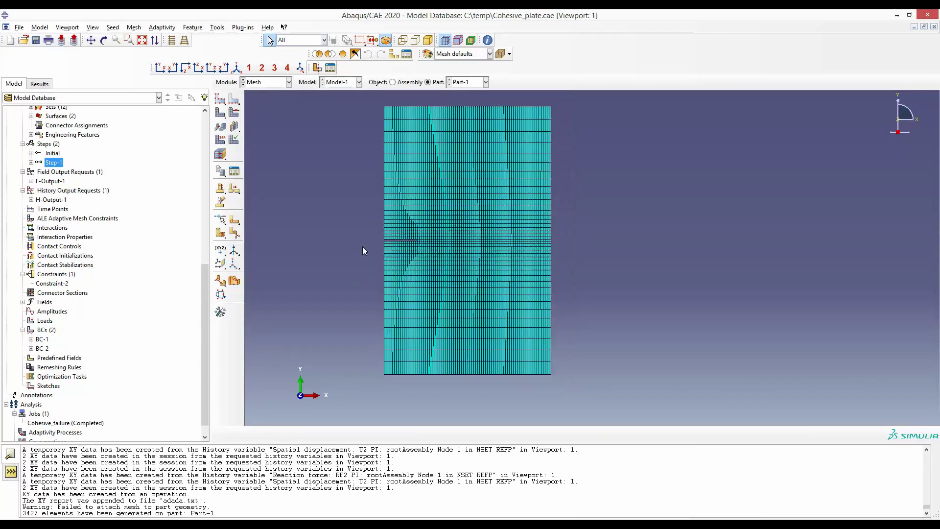
scroll(362, 246, "down", 2)
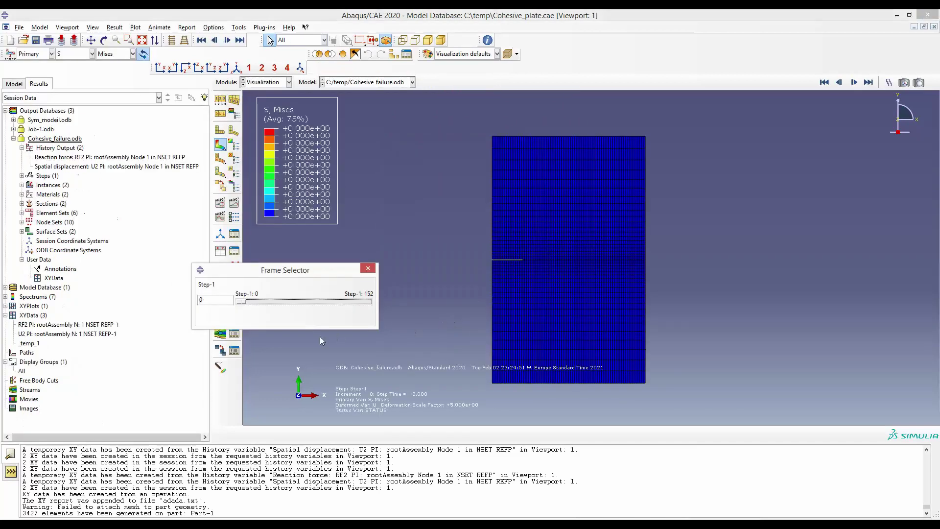
Advance the Mises plot to frame 43 and display only feature edges.
left_click_drag(243, 304, 279, 303)
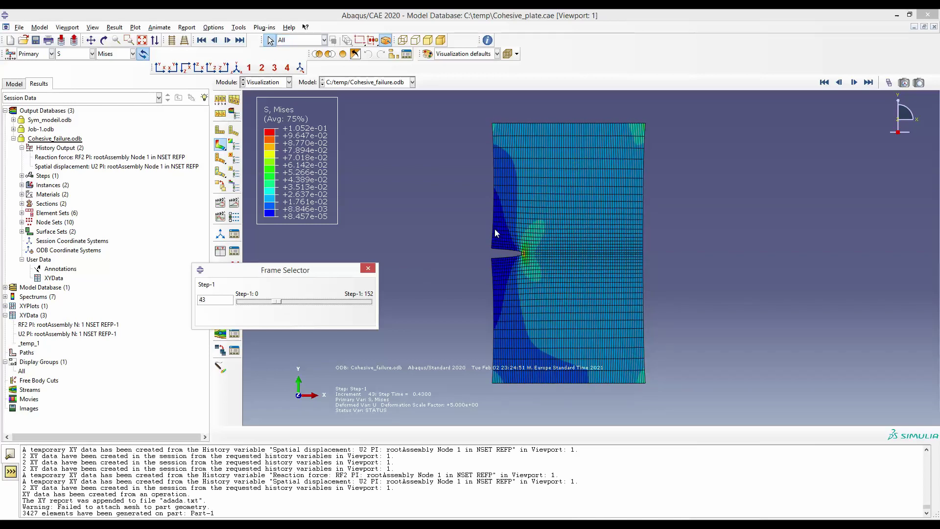
left_click(234, 101)
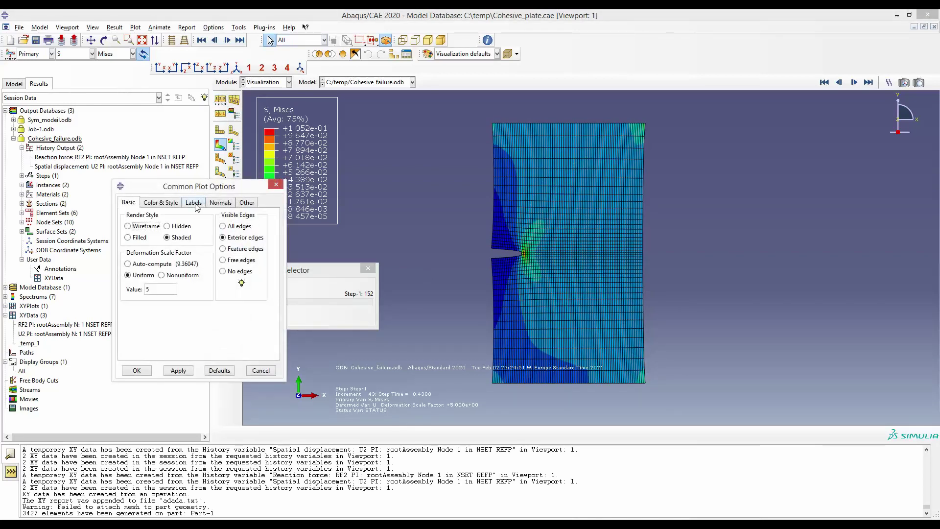
left_click(225, 249)
left_click(178, 370)
left_click(135, 371)
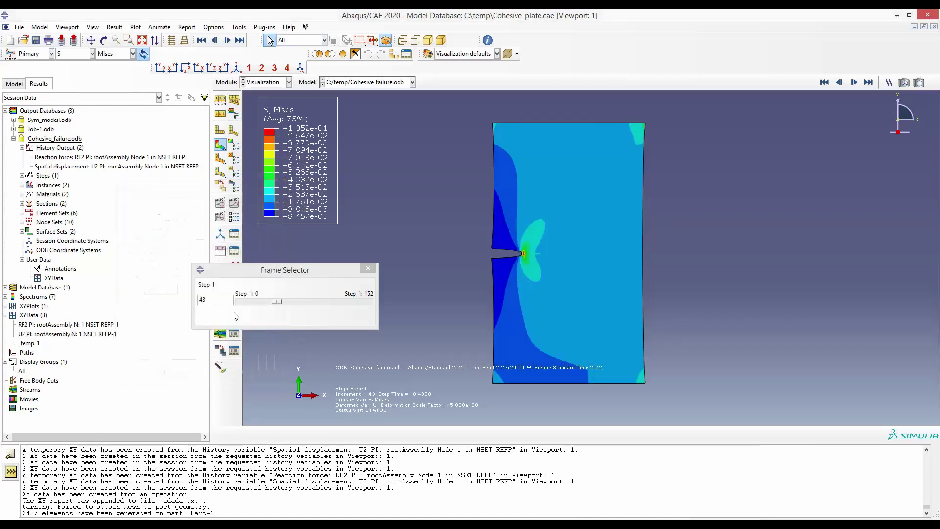